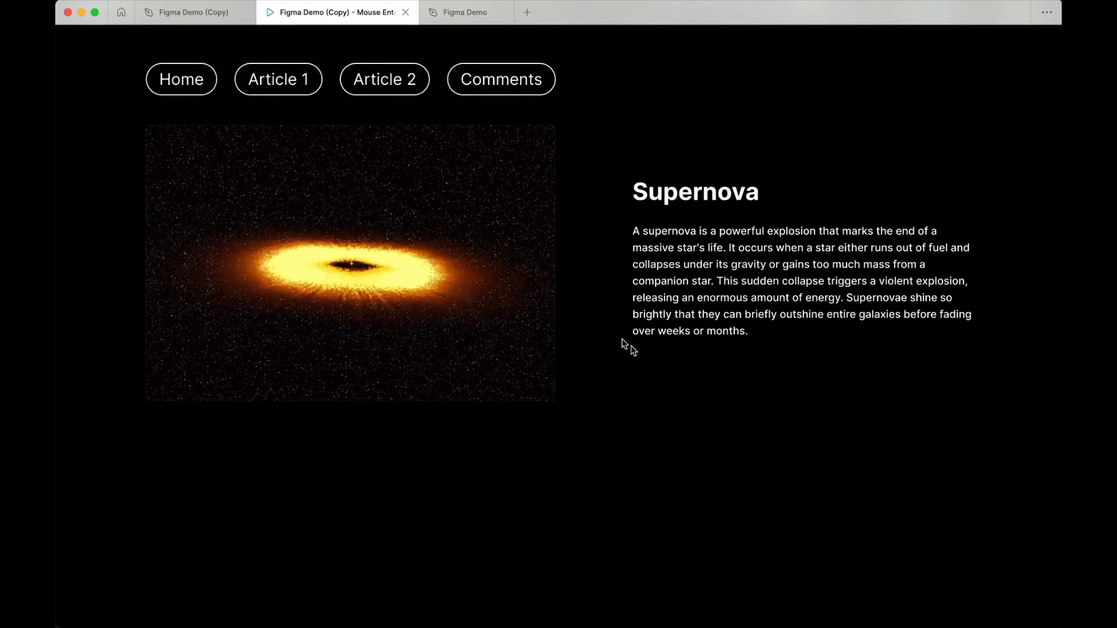
Step: Return to the Figma Demo (Copy) editor and draw a rectangle about 1440 × 687 across the Supernova GIF section
left_click(189, 12)
scroll(452, 249, "right", 4)
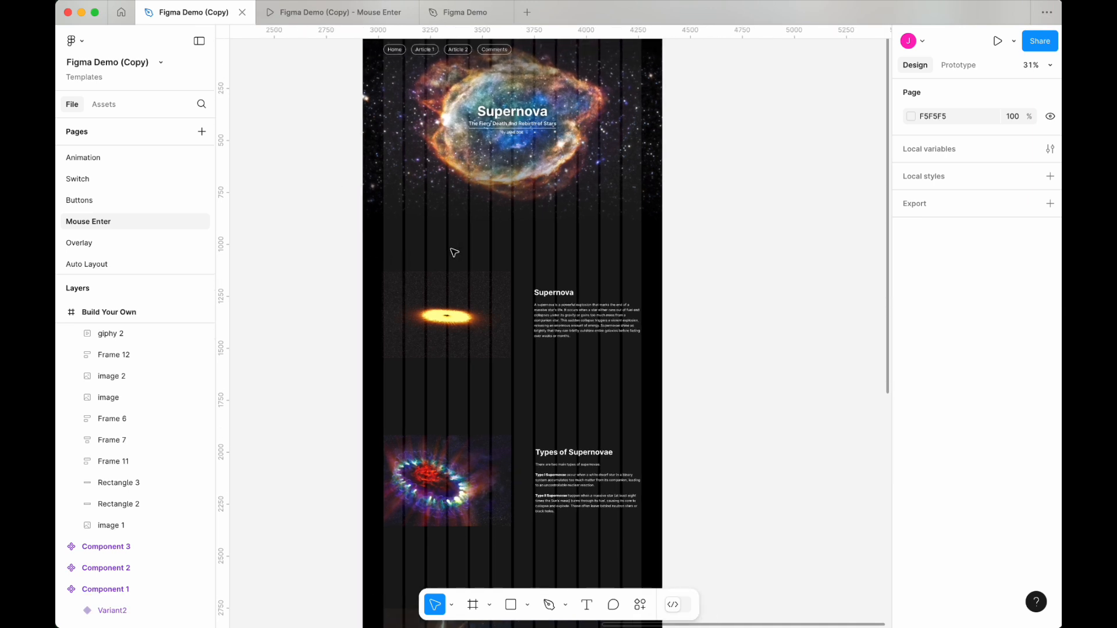
left_click(412, 309)
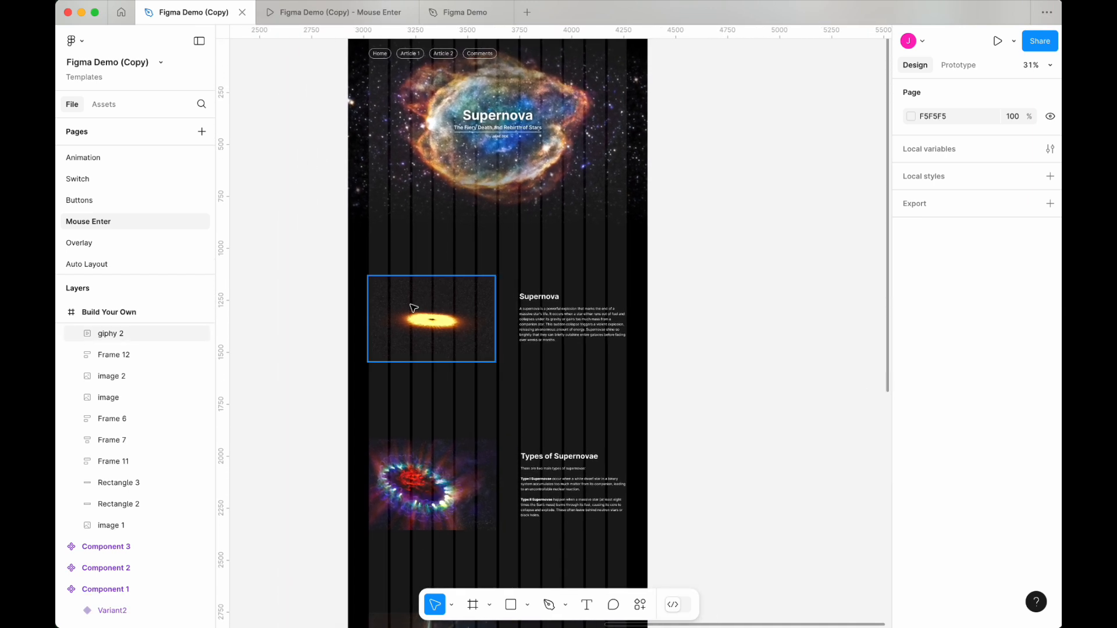
left_click(510, 604)
scroll(338, 239, "up", 3)
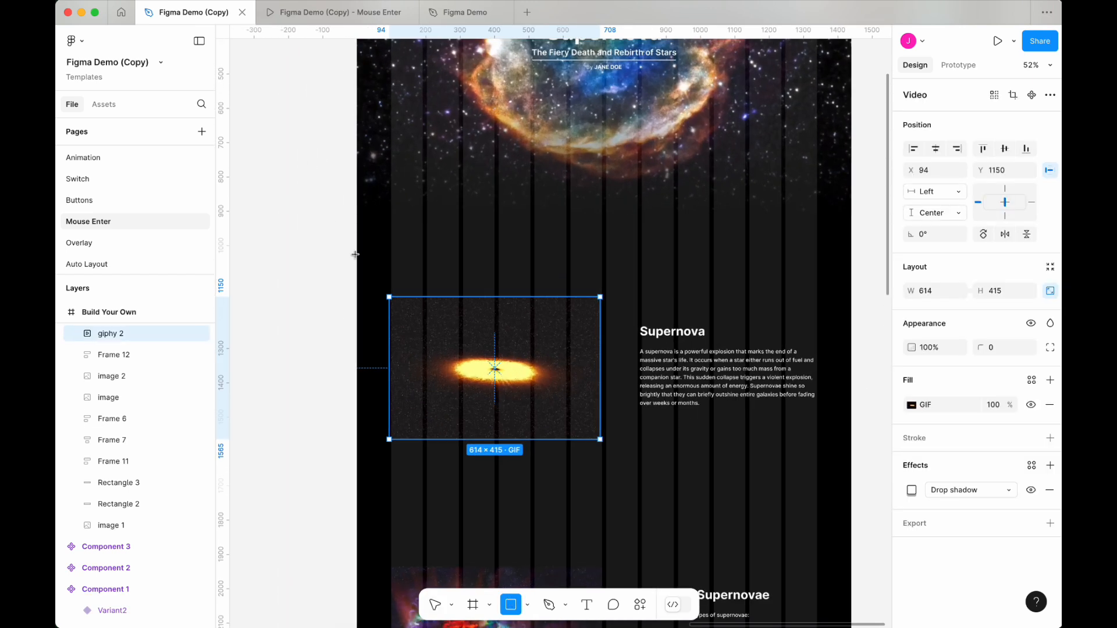
mouse_move(356, 260)
left_mouse_down()
mouse_move(848, 462)
mouse_move(851, 496)
left_mouse_up()
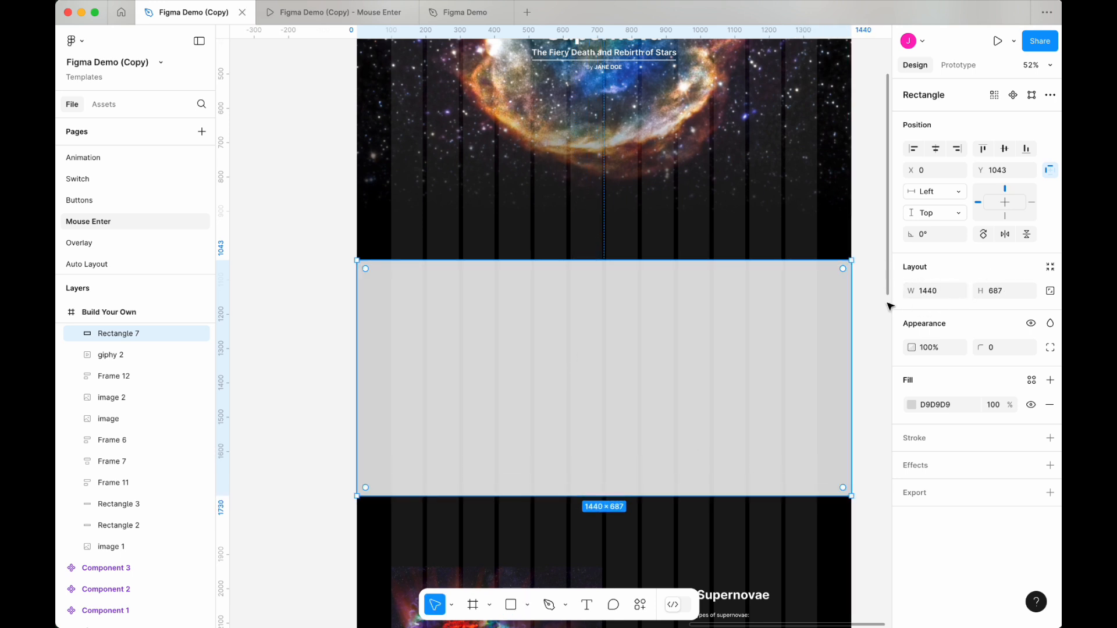
Step: Fit the rectangle behind the Supernova GIF and text at about 1440 × 705, Y 1005
mouse_move(577, 257)
left_mouse_down()
mouse_move(581, 329)
mouse_move(580, 253)
left_mouse_up()
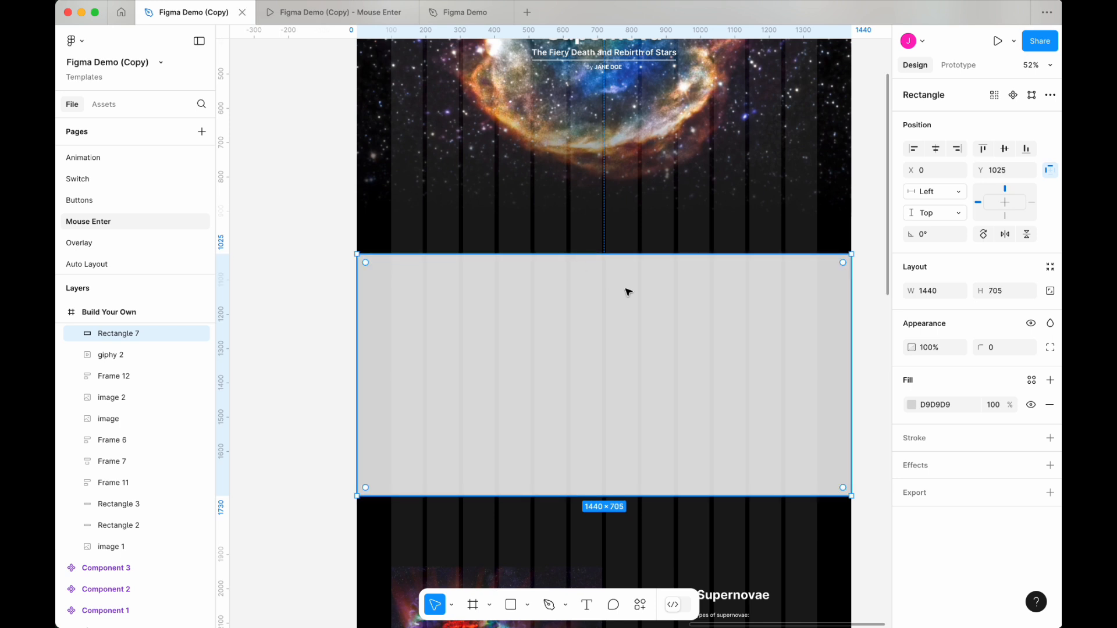
key("bracketleft")
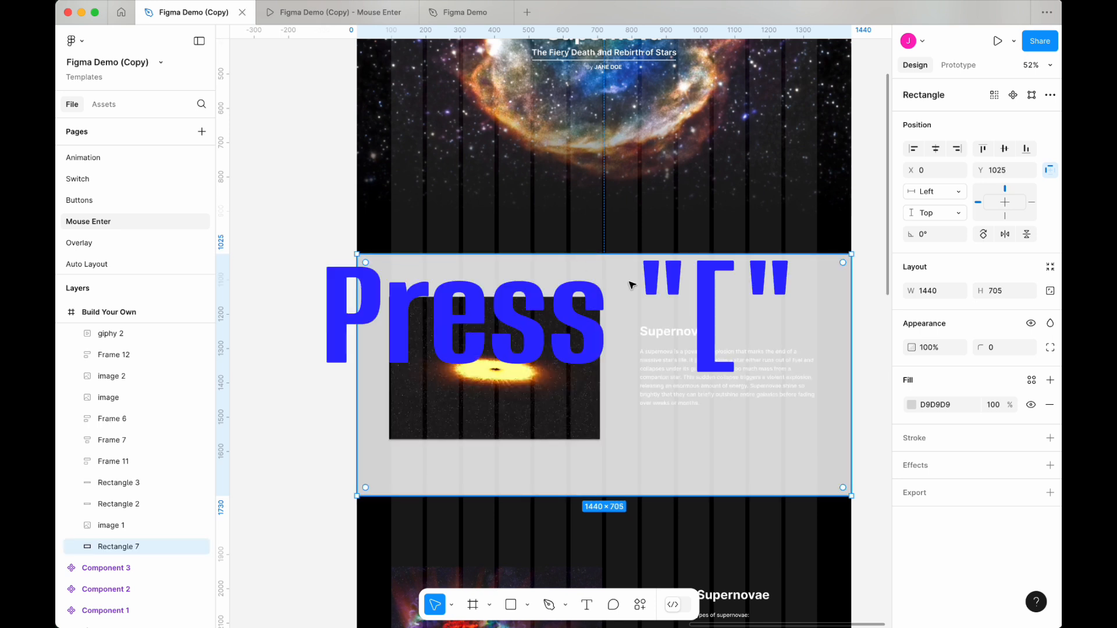
left_click_drag(629, 289, 632, 280)
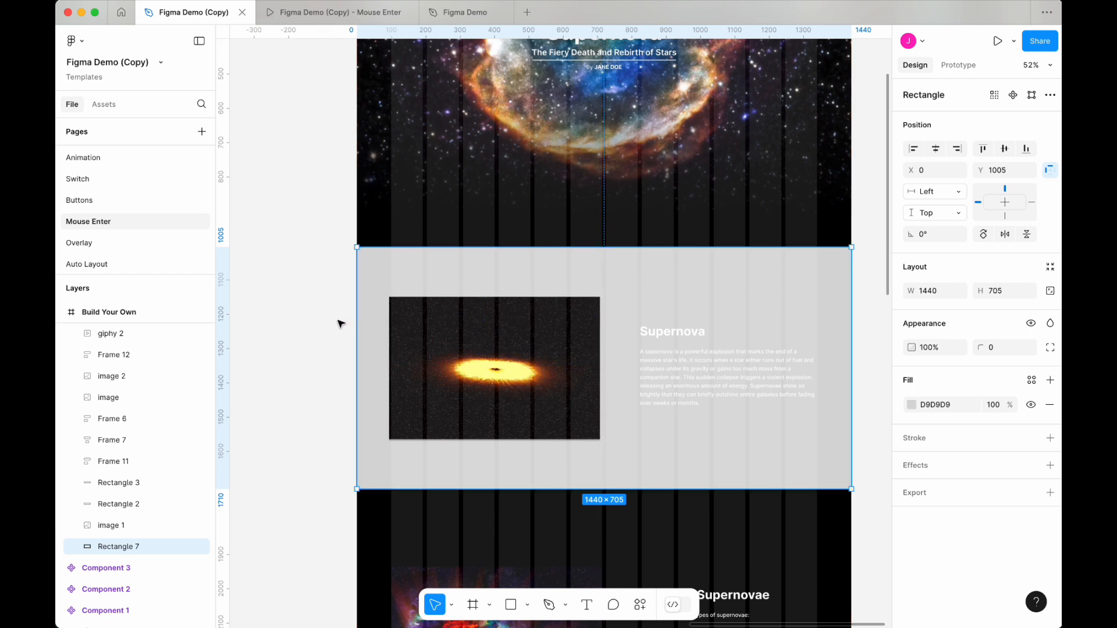
left_click(337, 367)
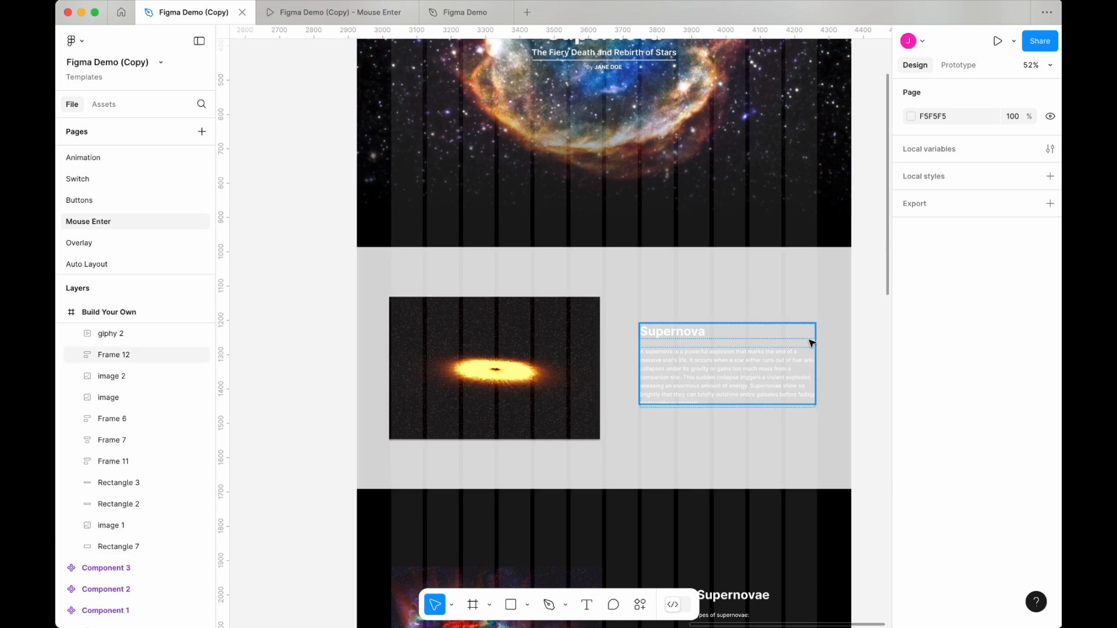
Step: Select the rectangle, the GIF and the Supernova text frame and drag them out of the page frame onto the canvas
scroll(591, 294, "down", 3)
scroll(591, 293, "right", 2)
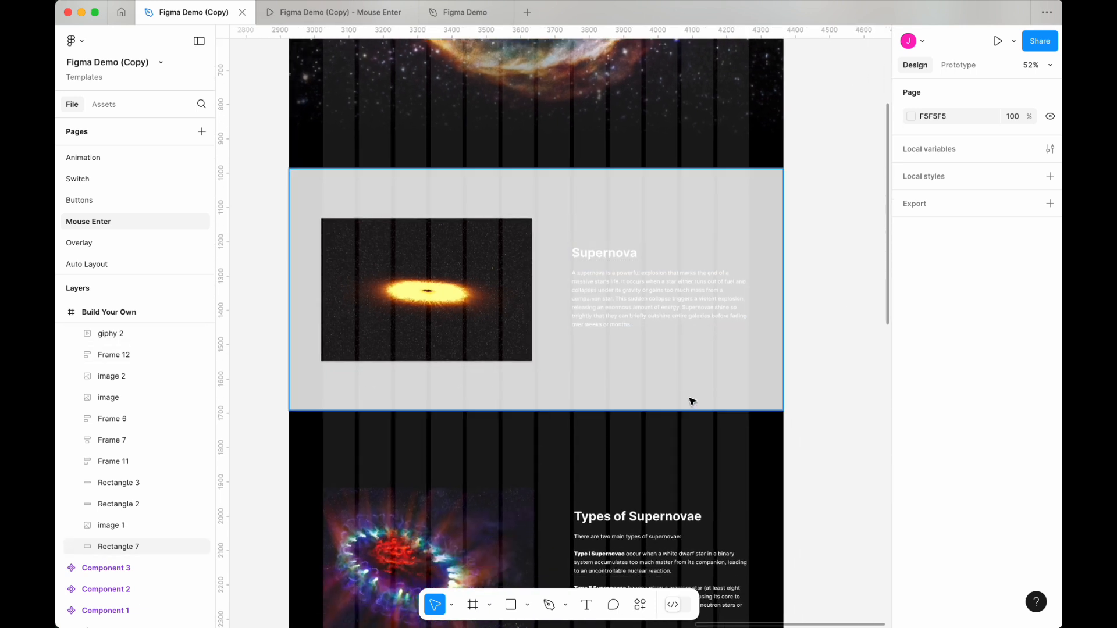
scroll(680, 397, "up", 1)
scroll(680, 397, "left", 1)
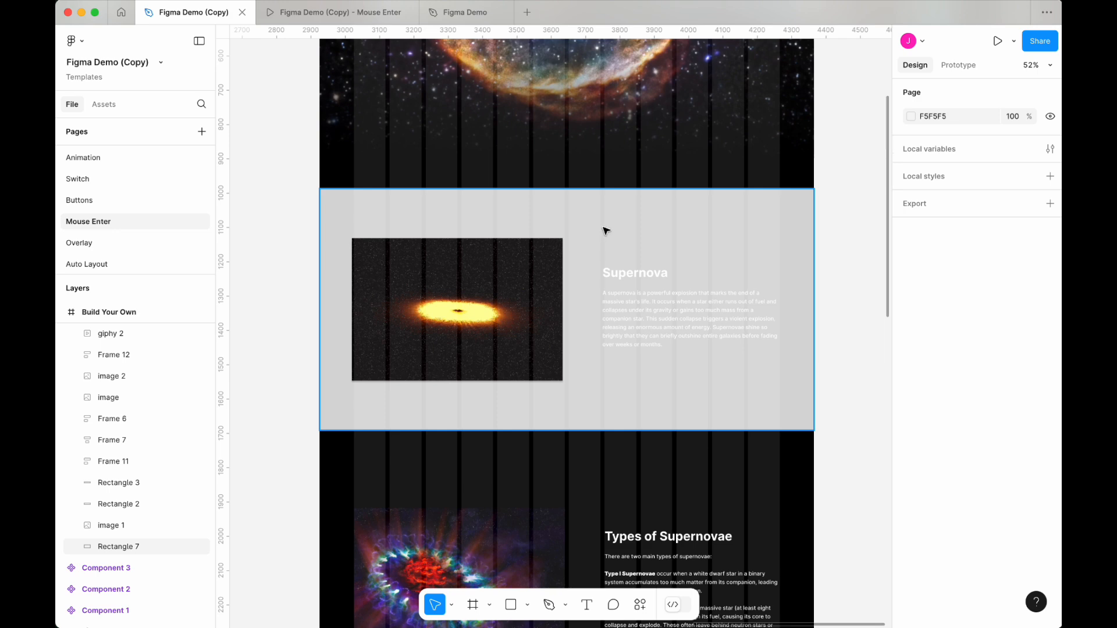
scroll(517, 309, "down", 5)
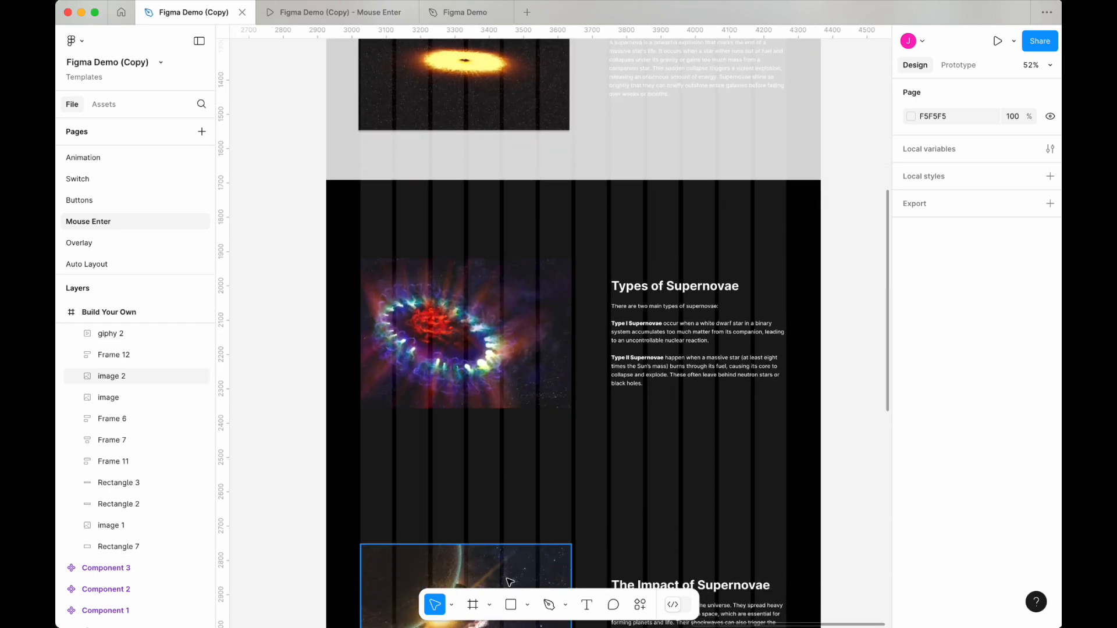
scroll(496, 148, "up", 4)
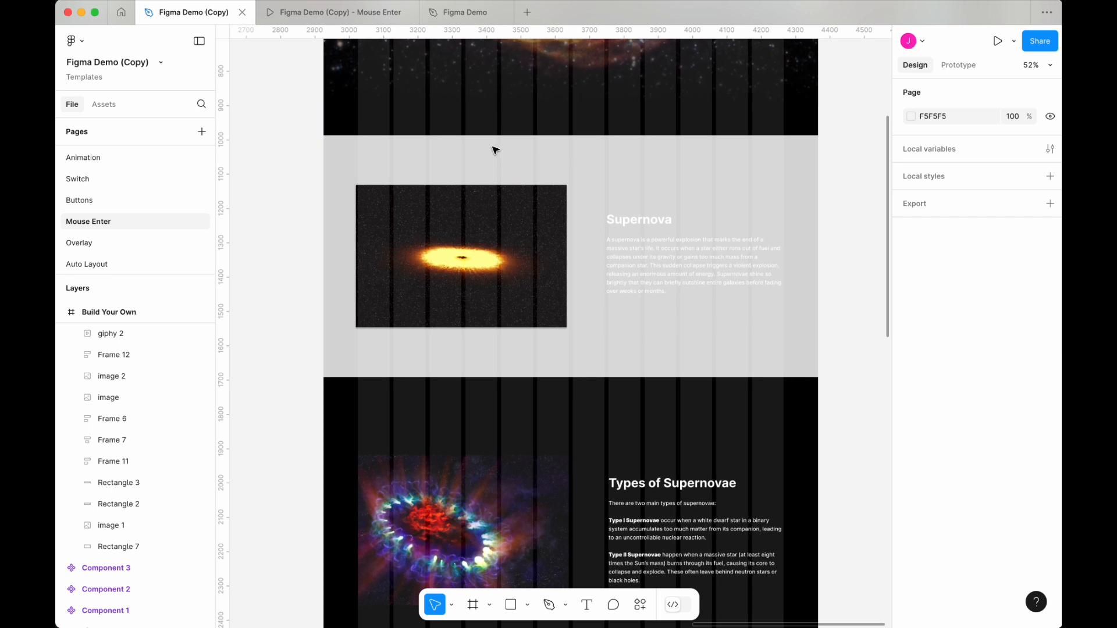
scroll(495, 150, "up", 1)
left_click(512, 226)
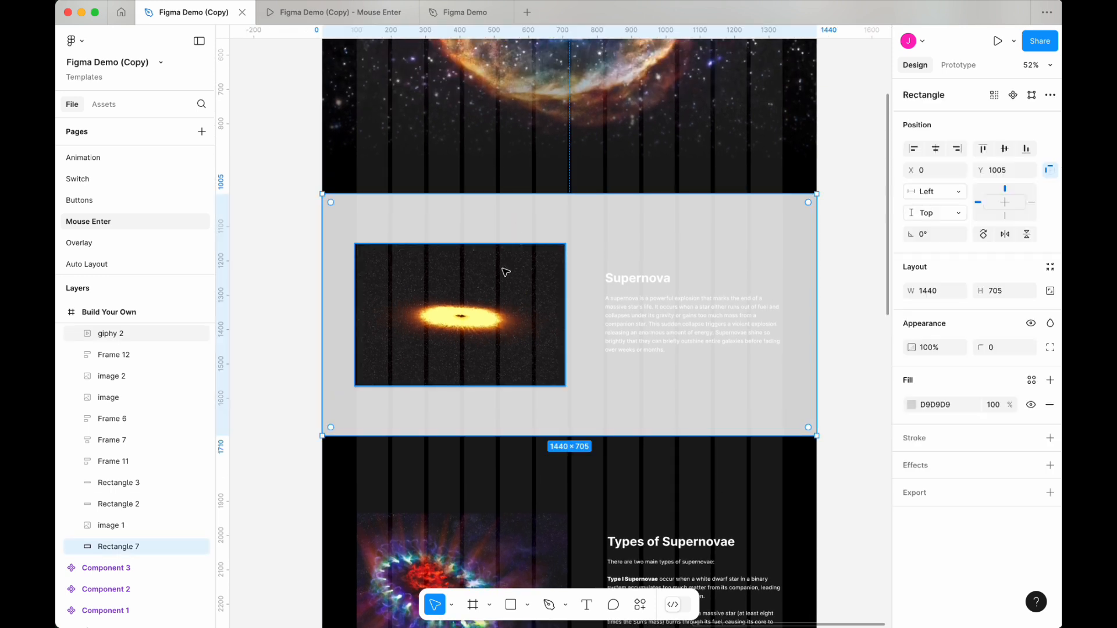
left_click(494, 287, "shift")
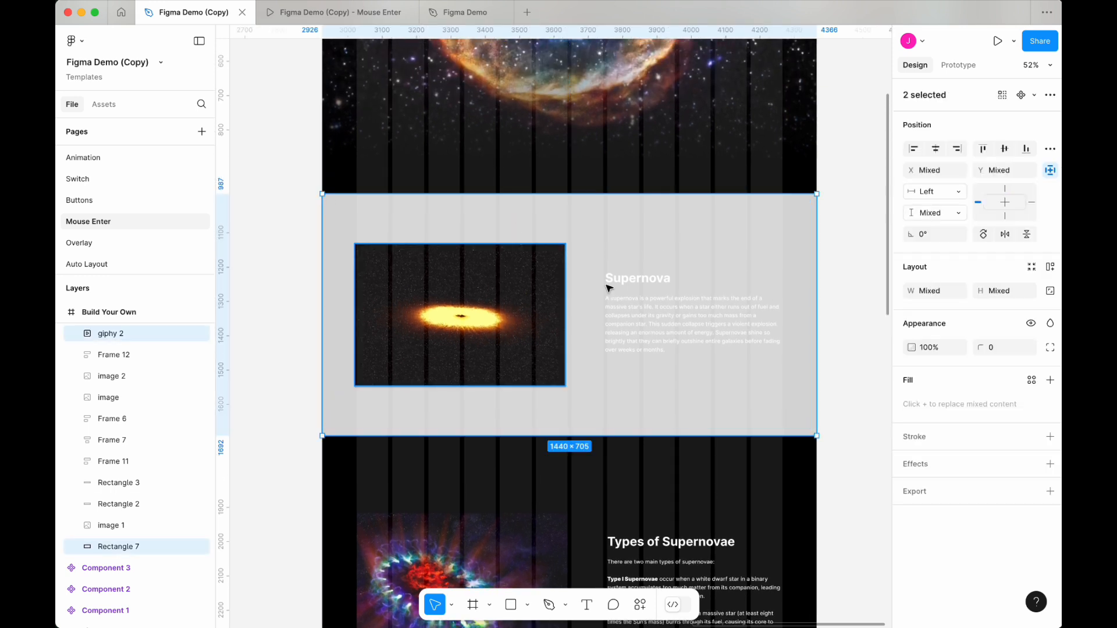
left_click(644, 277, "shift")
scroll(465, 298, "down", 5)
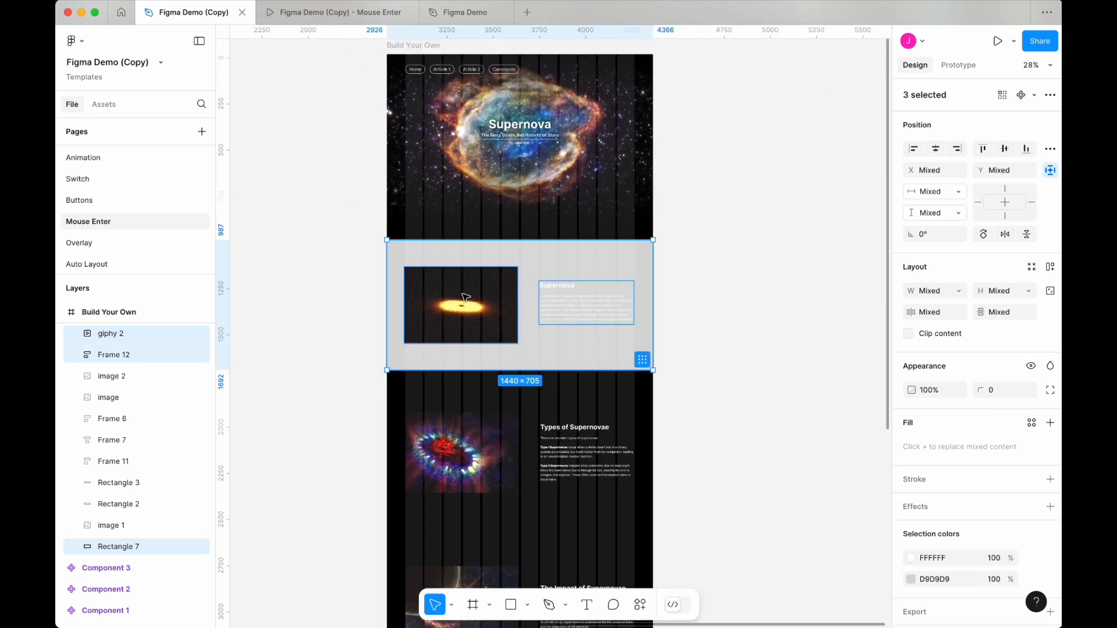
scroll(466, 297, "up", 4)
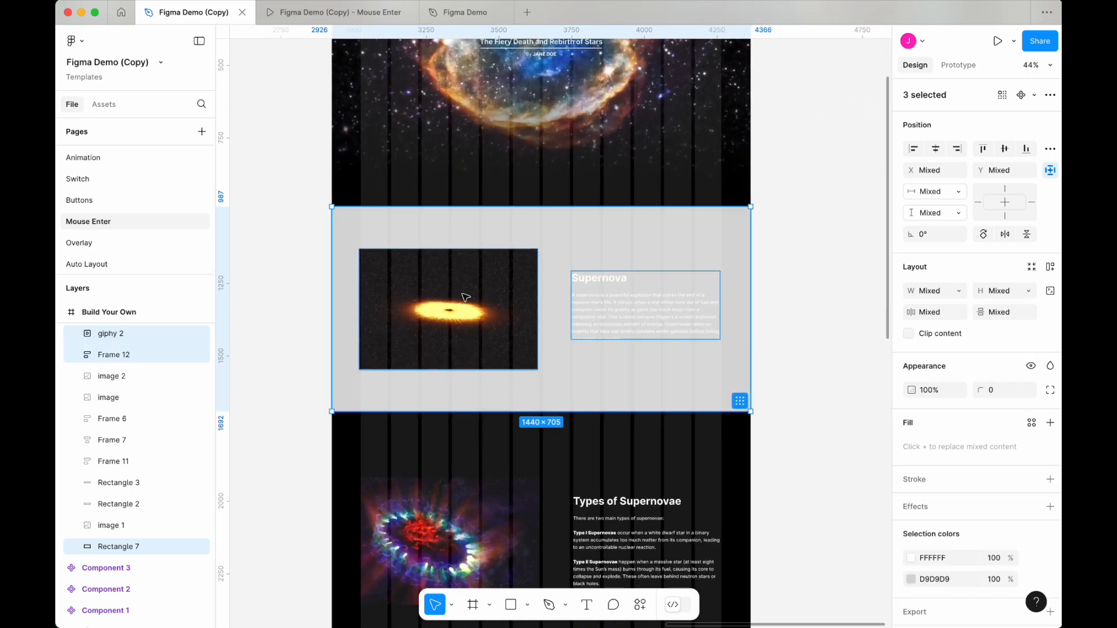
left_click_drag(402, 273, 840, 245)
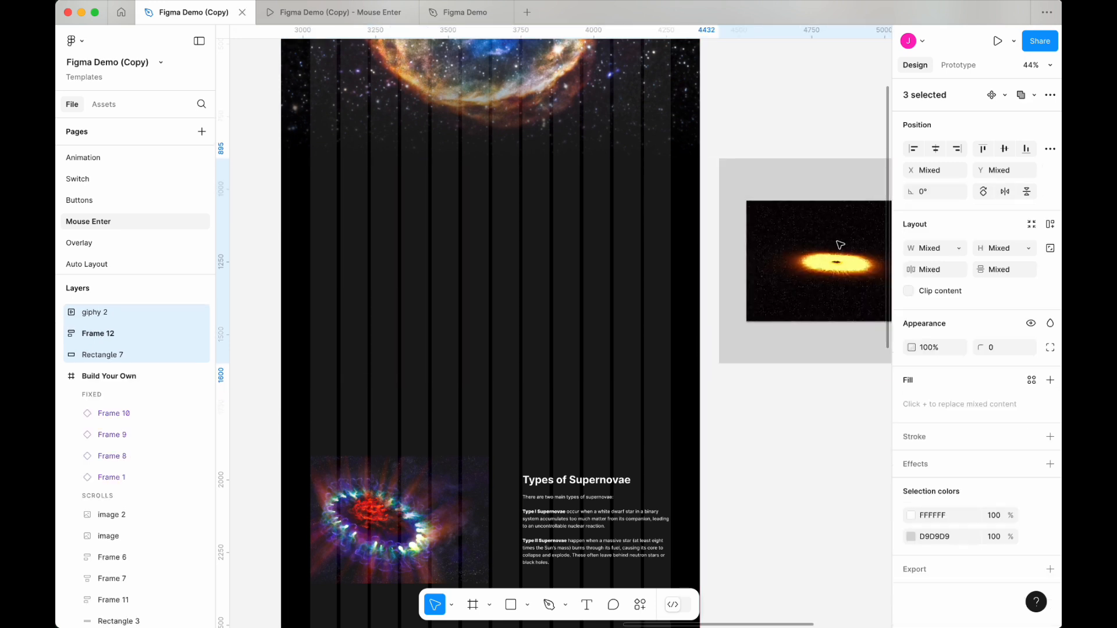
Step: Create a component from the three selected layers and nudge it to about X 4574
scroll(815, 221, "right", 5)
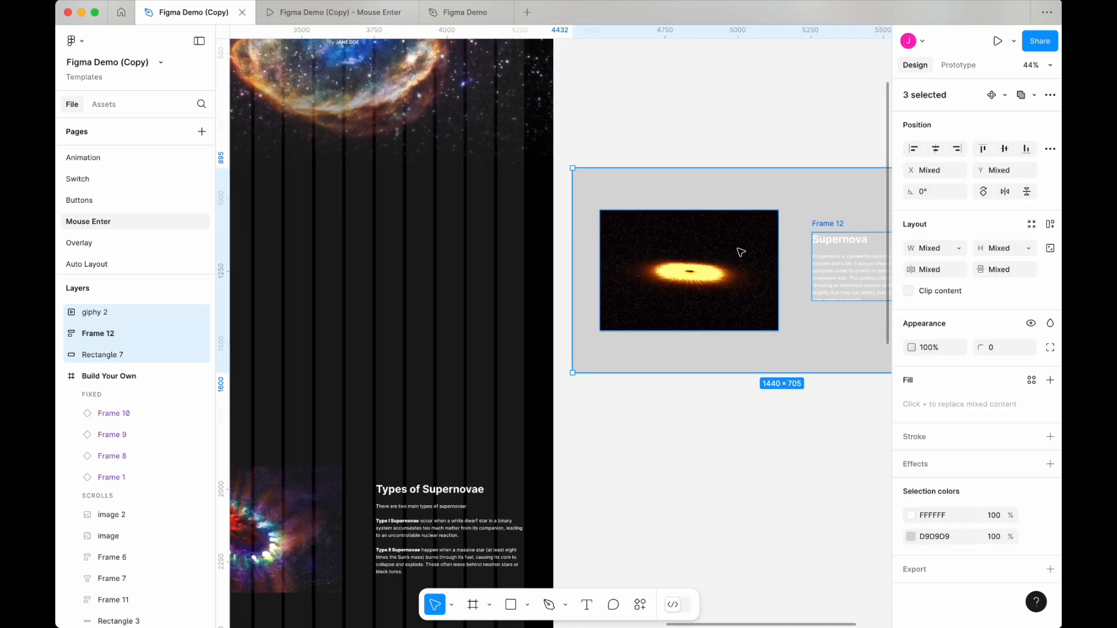
left_click(992, 94)
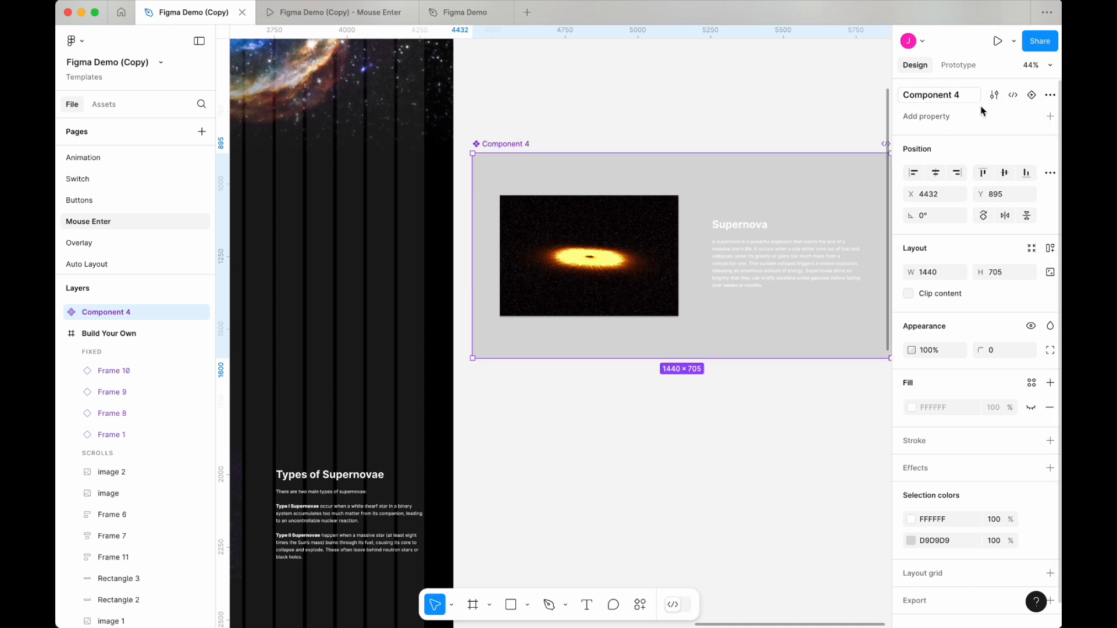
scroll(723, 205, "right", 4)
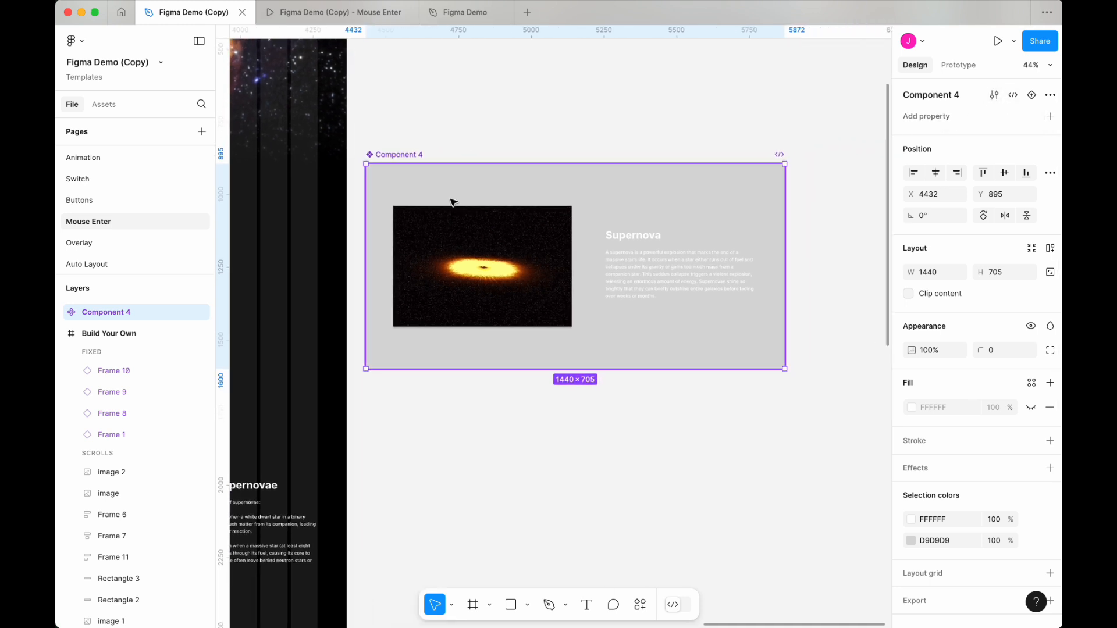
left_click_drag(468, 200, 509, 198)
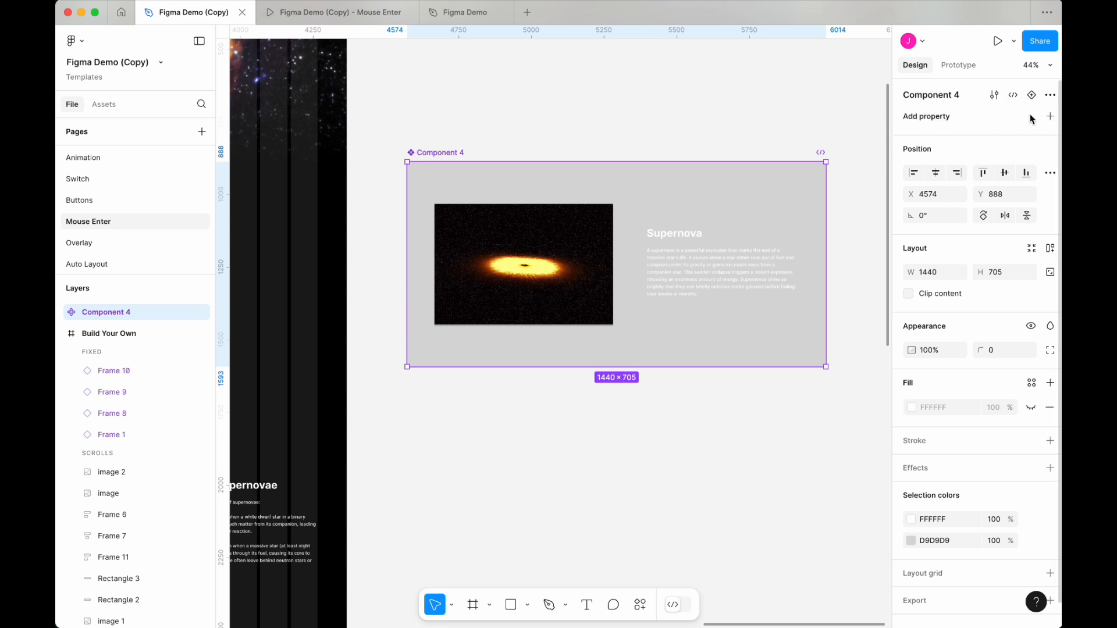
Step: Add a Variant property to Component 4 and create a second variant below the default
left_click(938, 120)
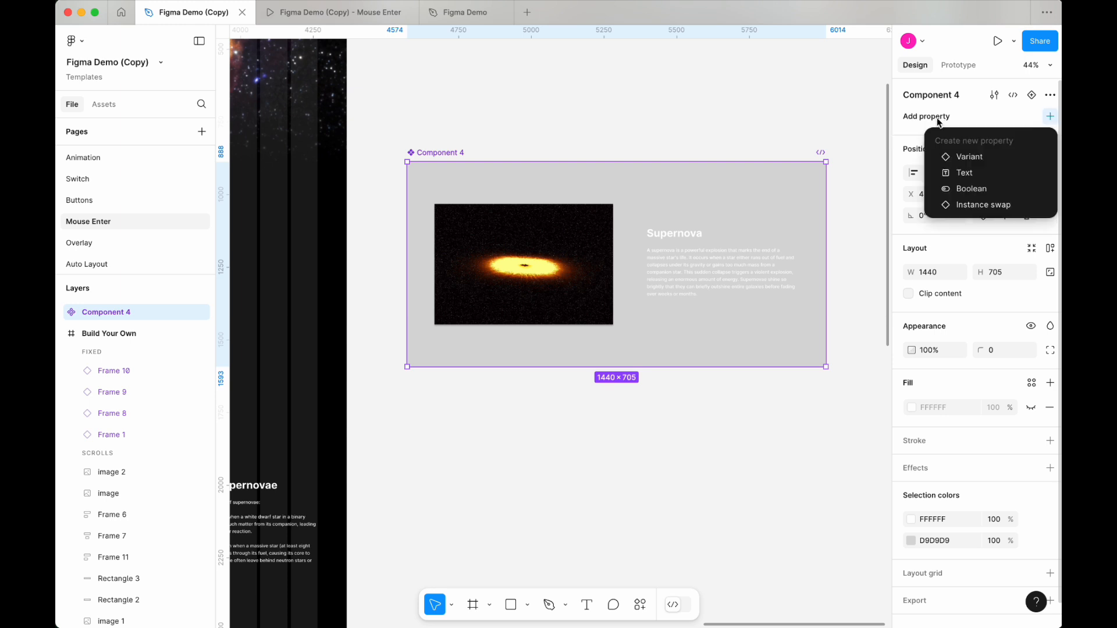
left_click(998, 160)
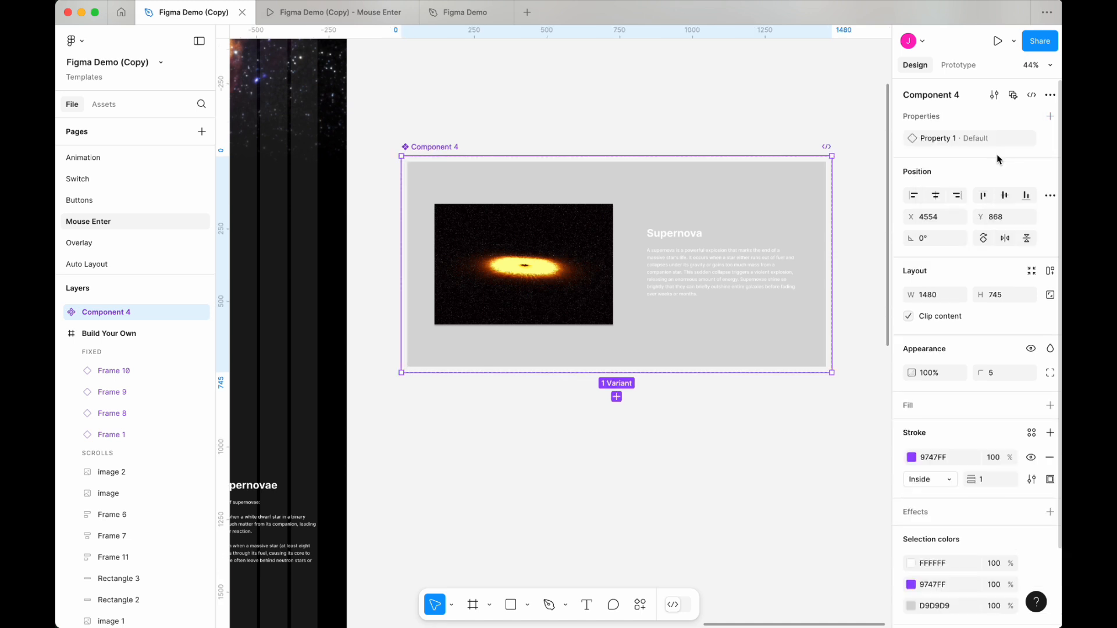
scroll(795, 353, "down", 2)
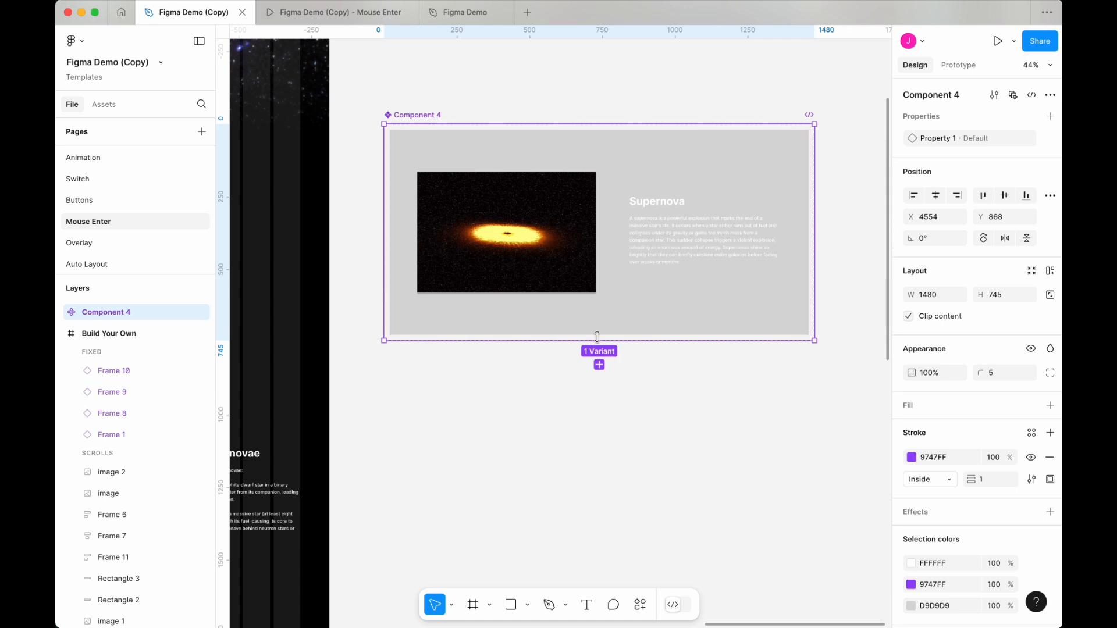
left_click(599, 364)
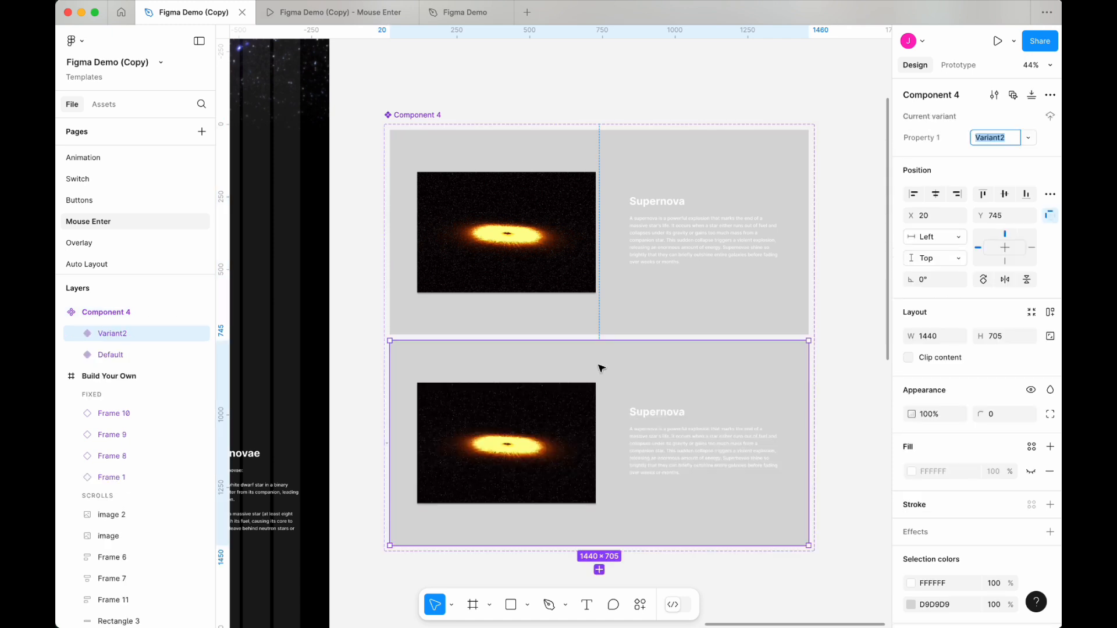
Step: Hide the grey rectangle's fill in the Default variant
scroll(664, 398, "down", 2)
scroll(664, 397, "right", 2)
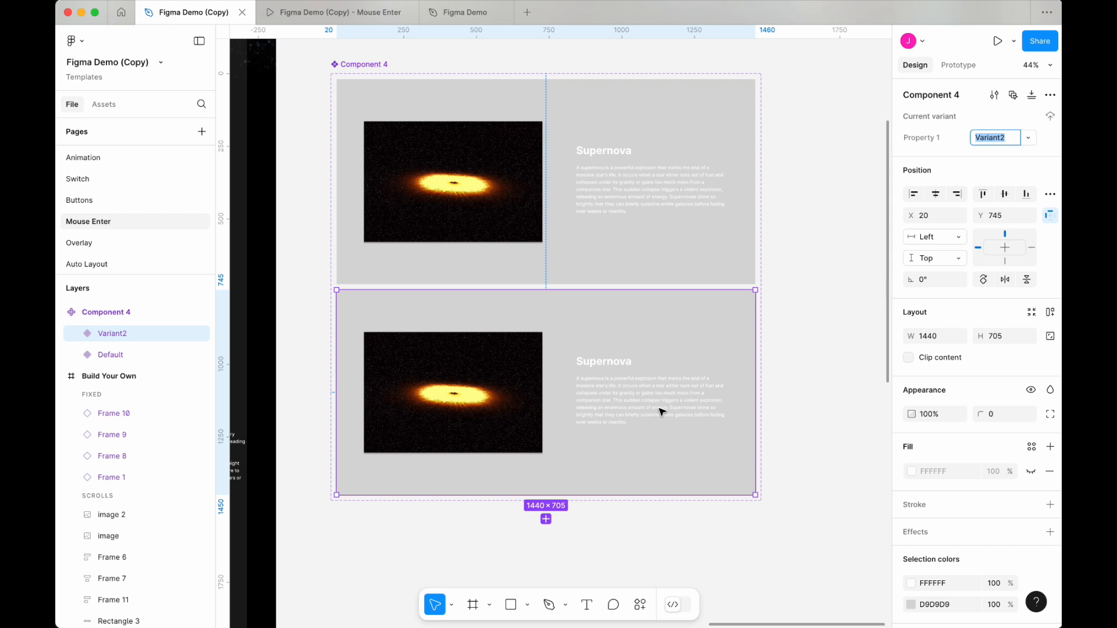
left_click(635, 126)
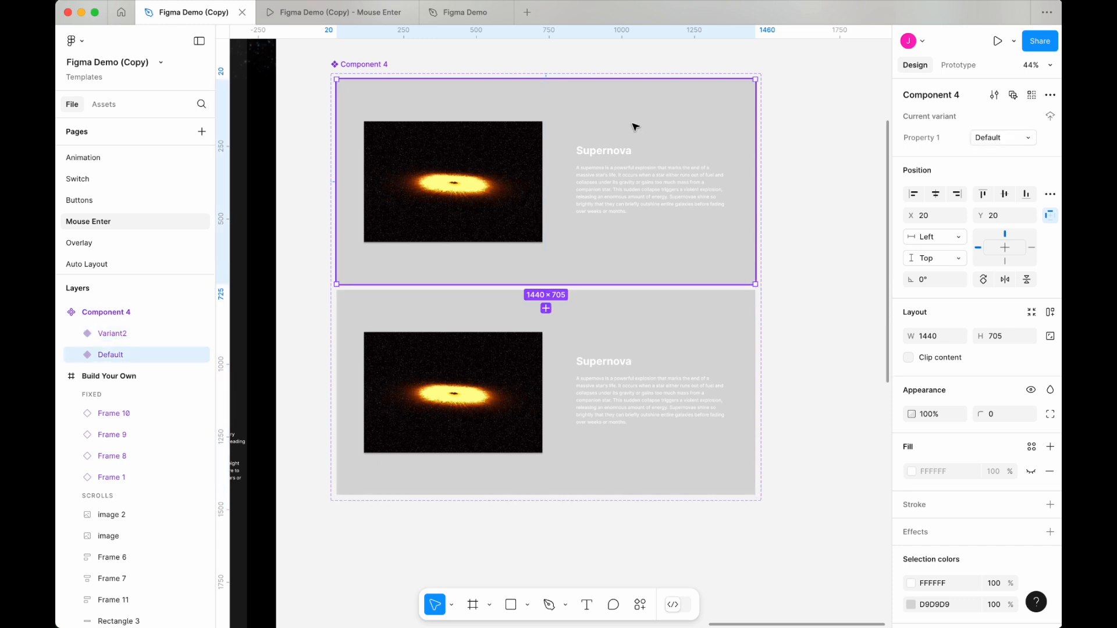
left_click(634, 125)
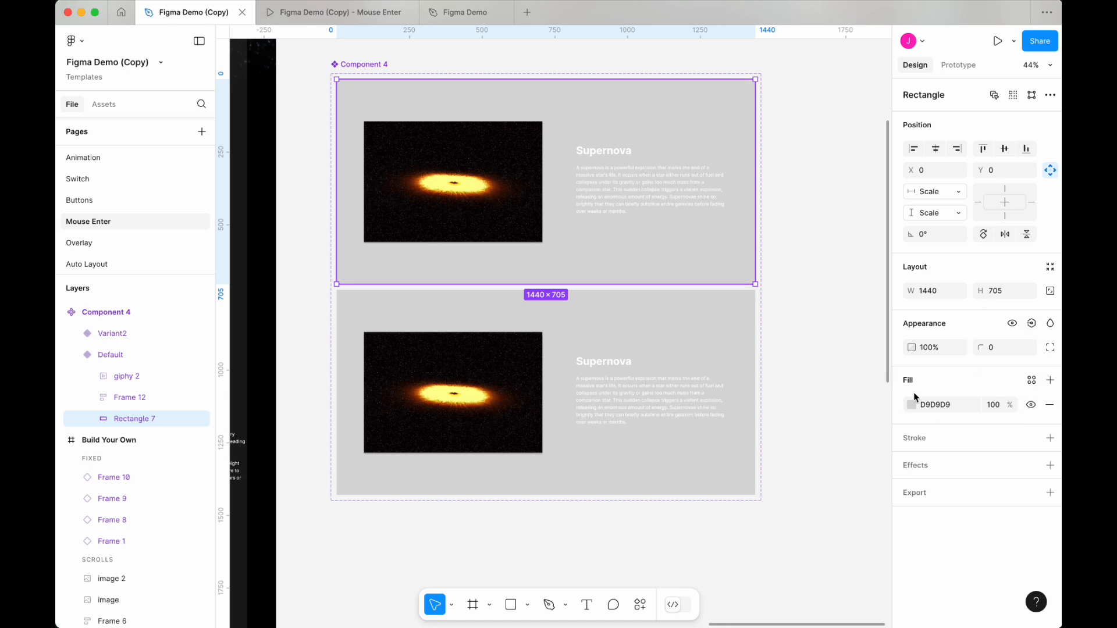
left_click(1031, 404)
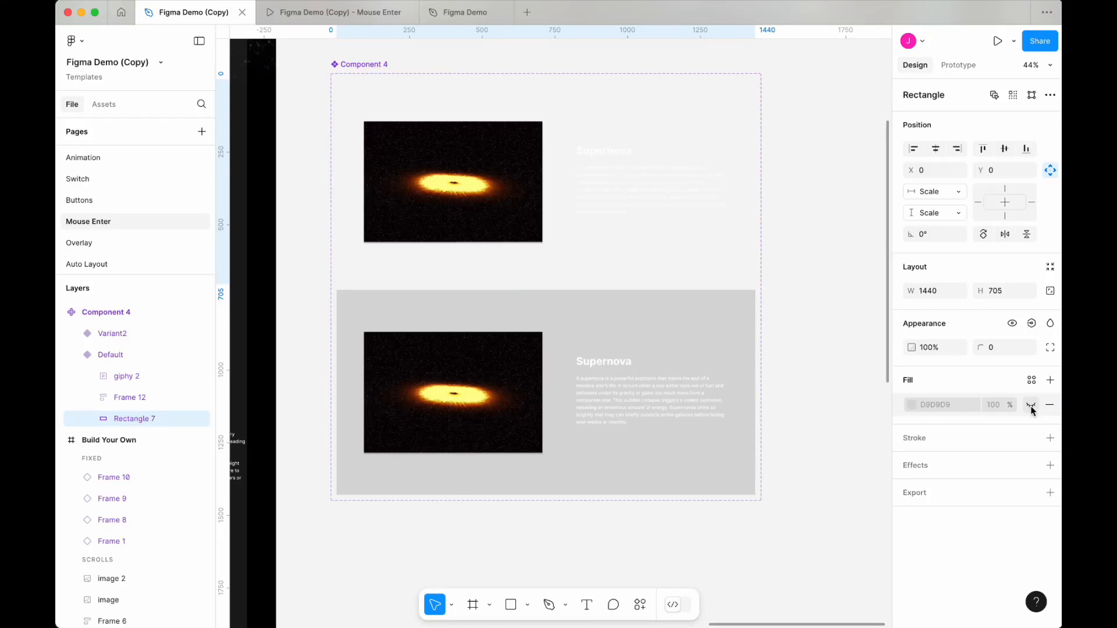
Step: Hide the grey rectangle's fill in Variant2 as well
left_click(610, 334)
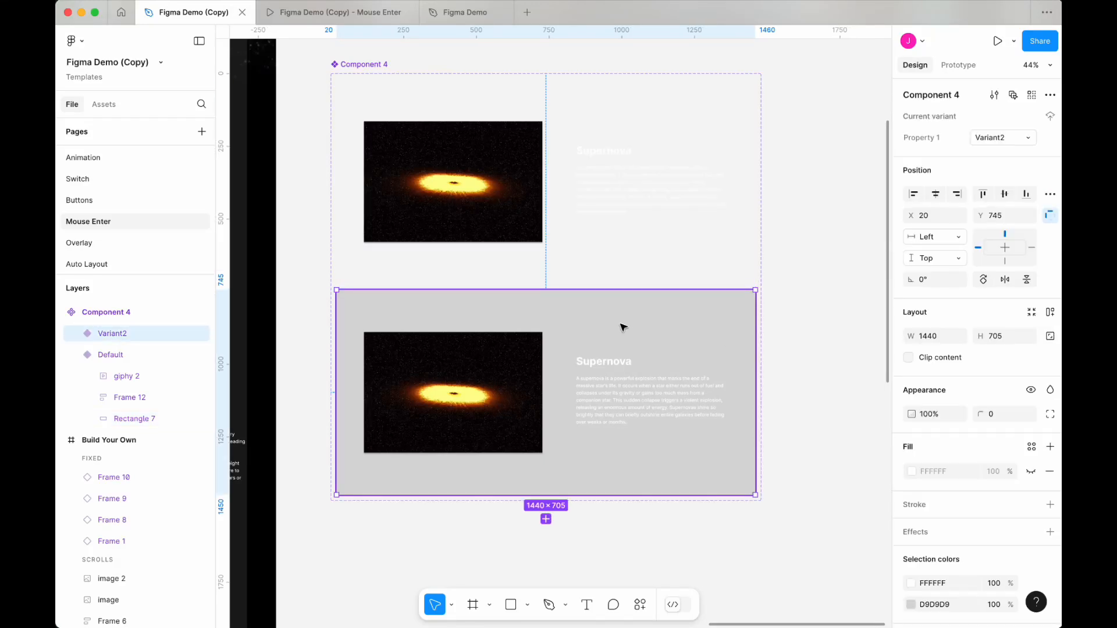
left_click(623, 328)
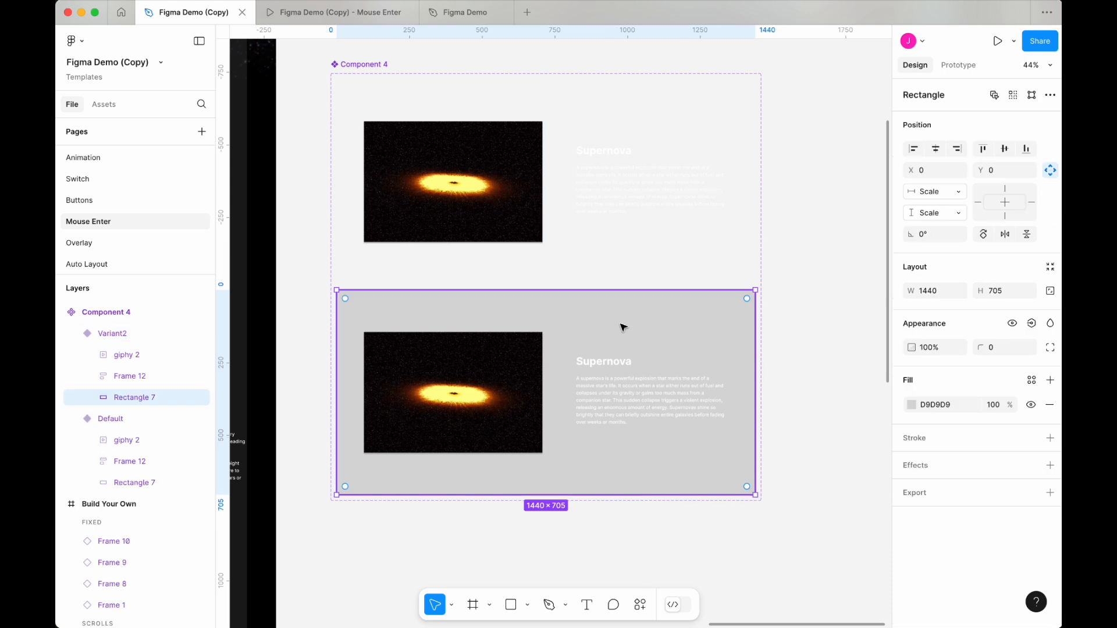
left_click(1030, 403)
Step: In the Default variant, select the GIF and Supernova text frame and shift them left to about X -172
left_click(481, 169)
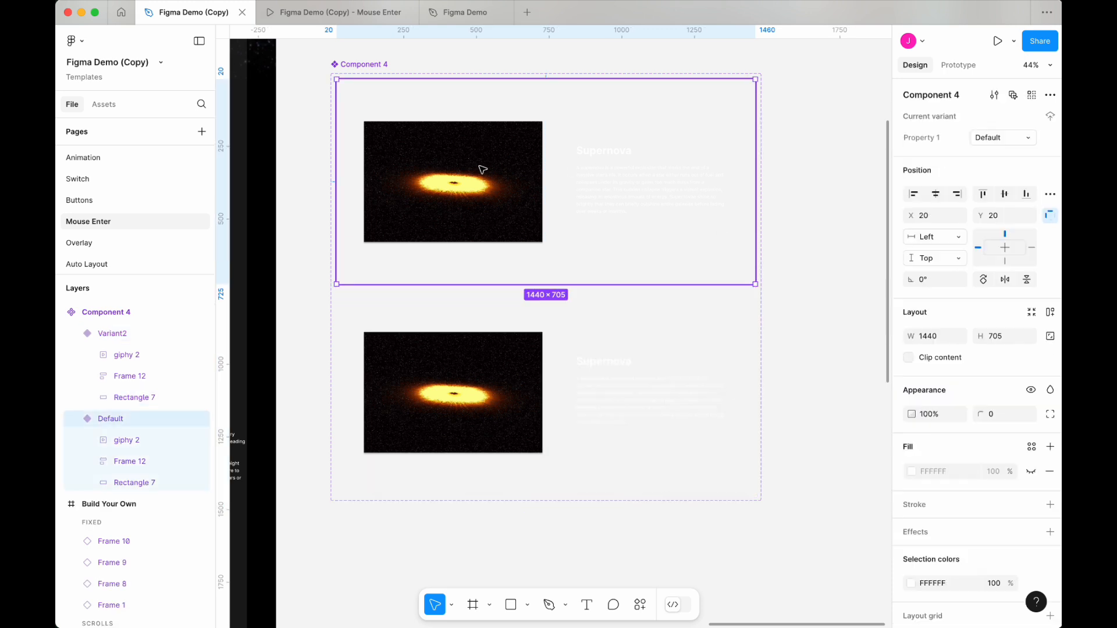
left_click(482, 169)
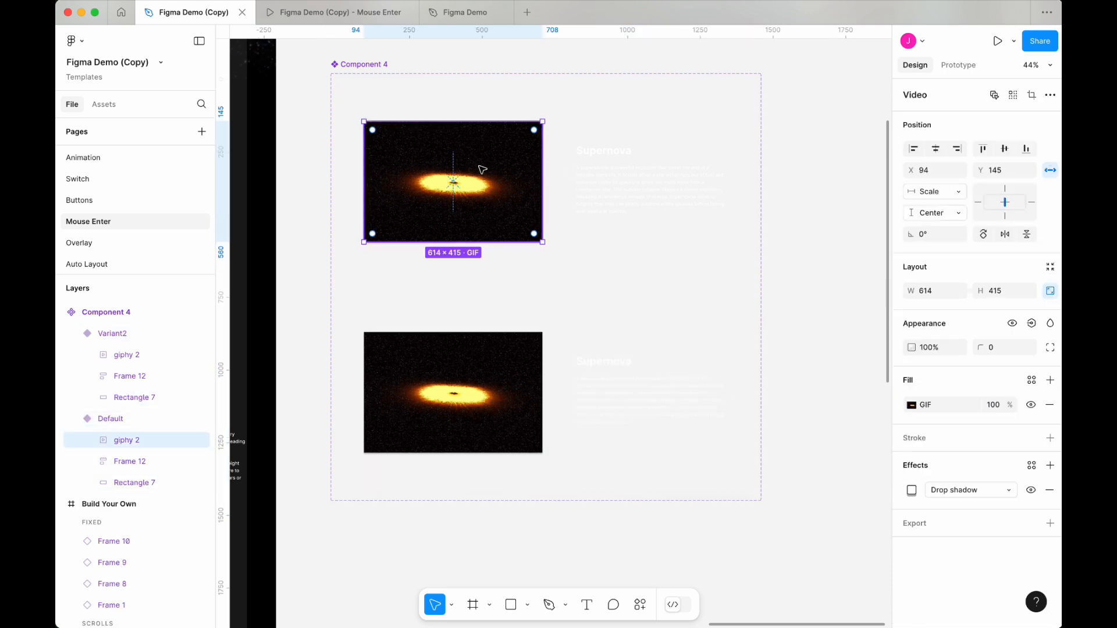
left_click(603, 187, "shift")
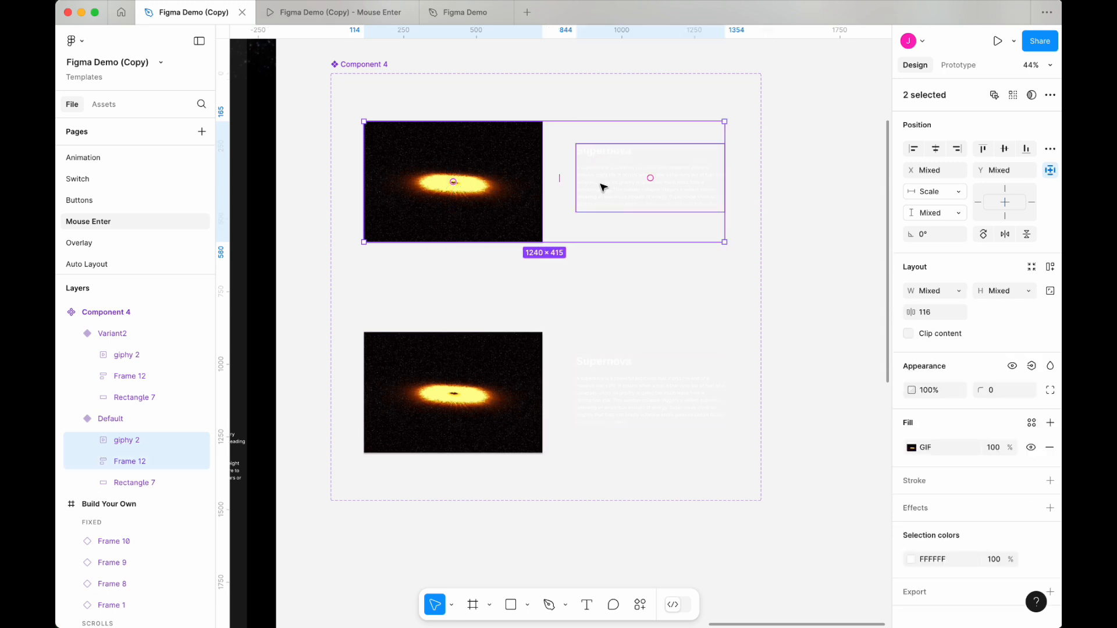
key("shift+space")
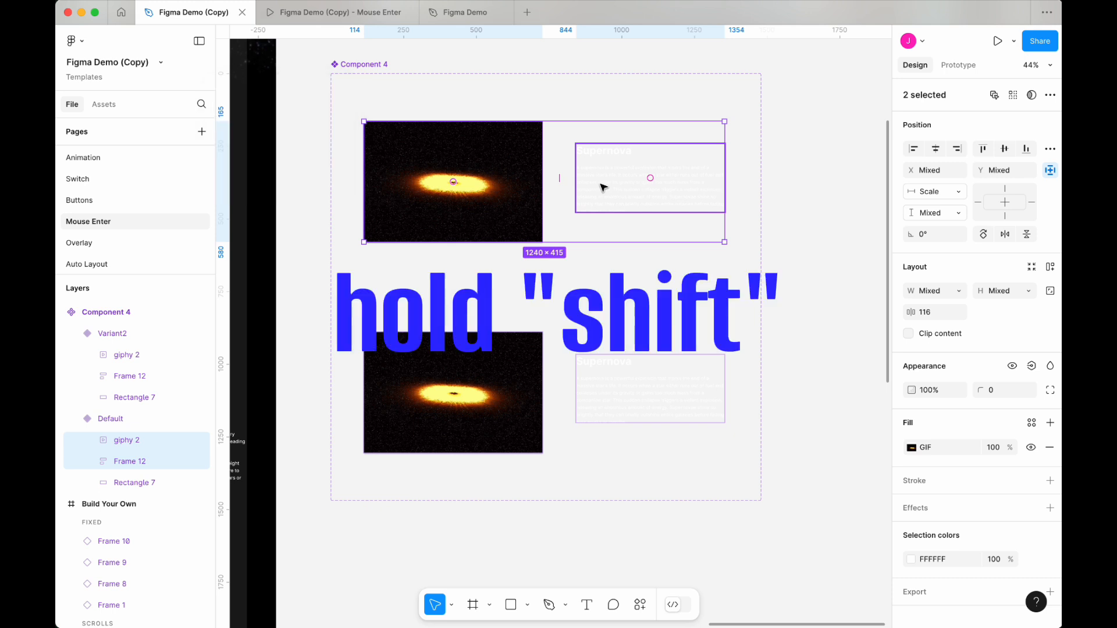
left_click_drag(602, 186, 518, 192)
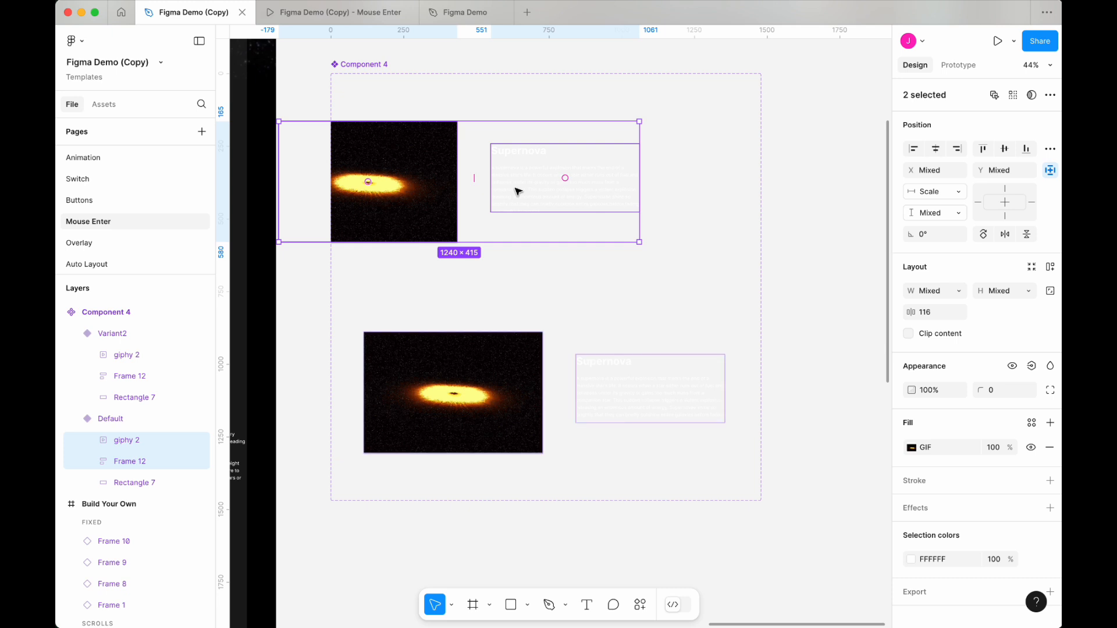
mouse_move(515, 189)
left_mouse_down()
mouse_move(529, 187)
mouse_move(518, 189)
left_mouse_up()
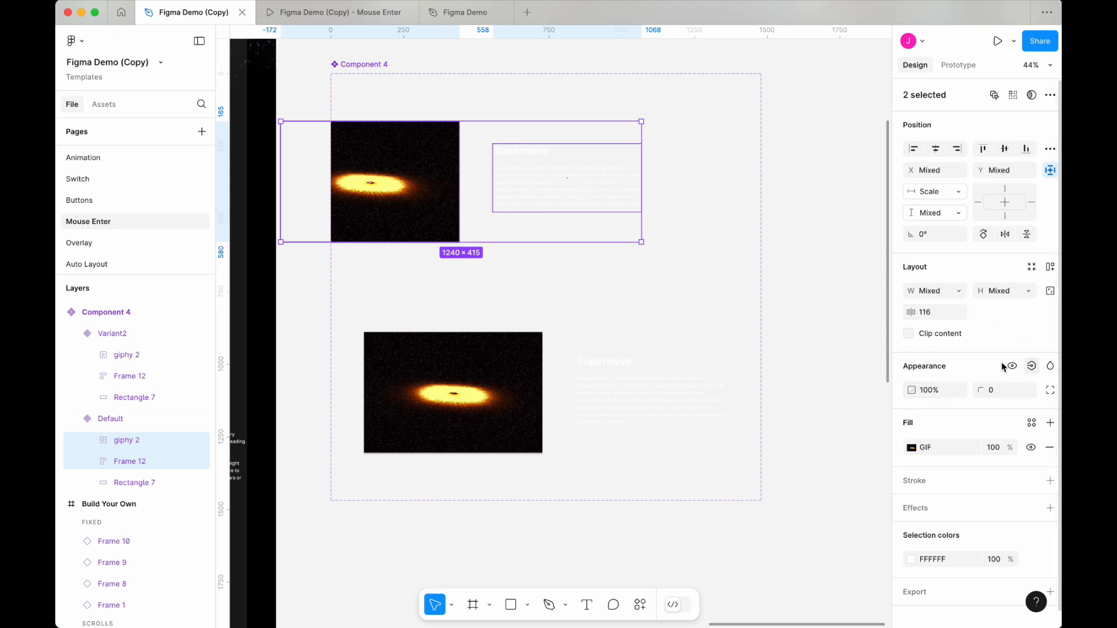
Step: Set the opacity of the selected GIF and text frame to 0%
left_click(939, 391)
type("0")
key("Return")
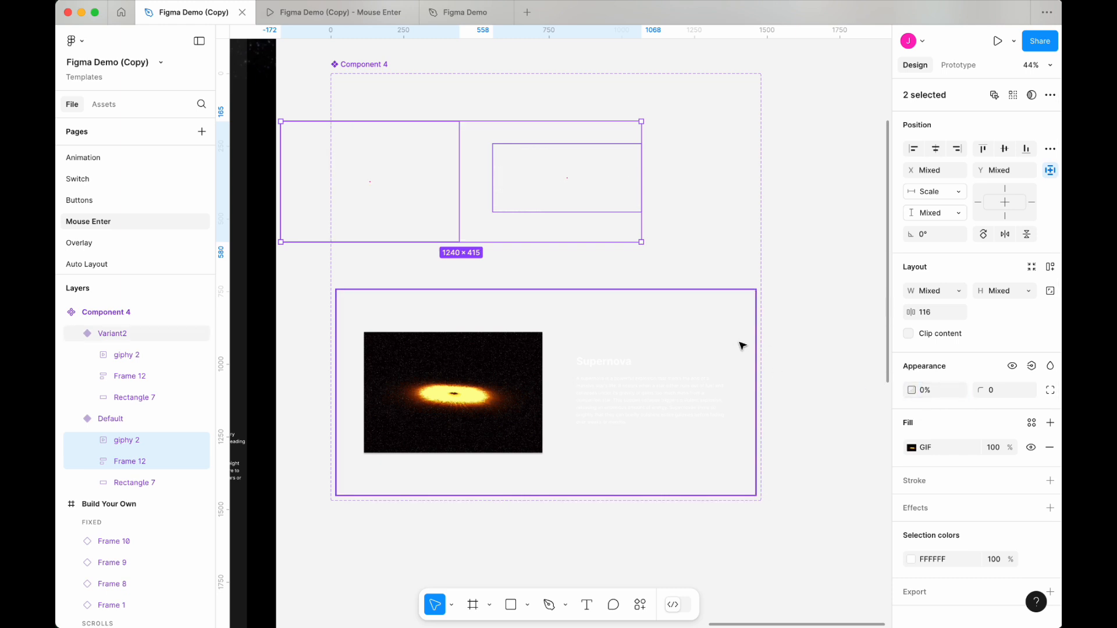
Step: Connect the Default variant to Variant2 with a Mouse enter trigger using Change to and Smart animate
left_click(716, 226)
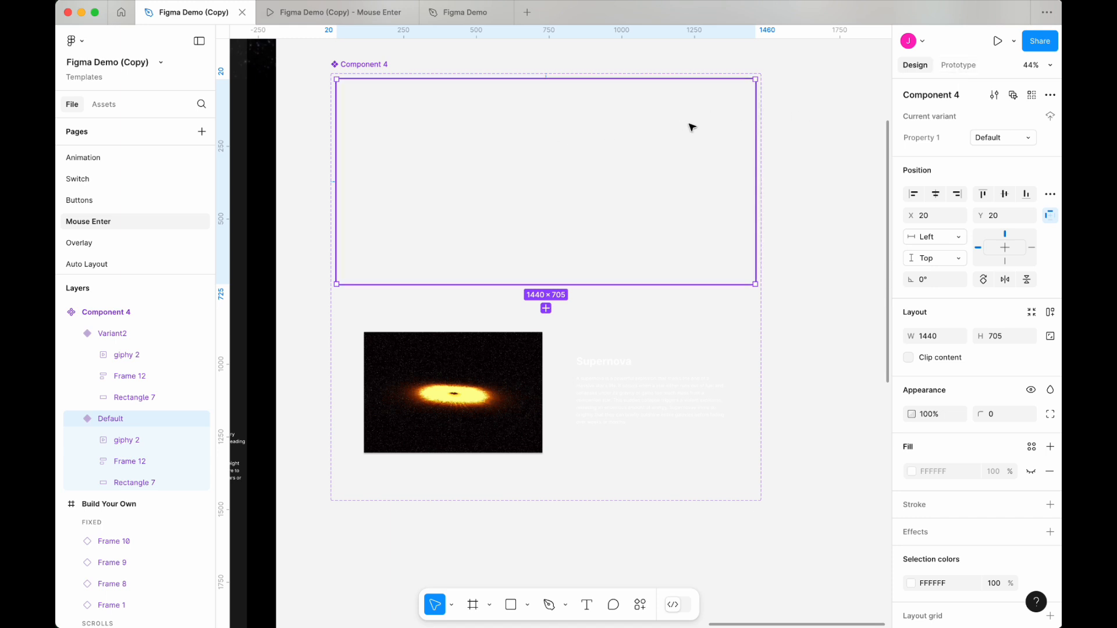
left_click(957, 65)
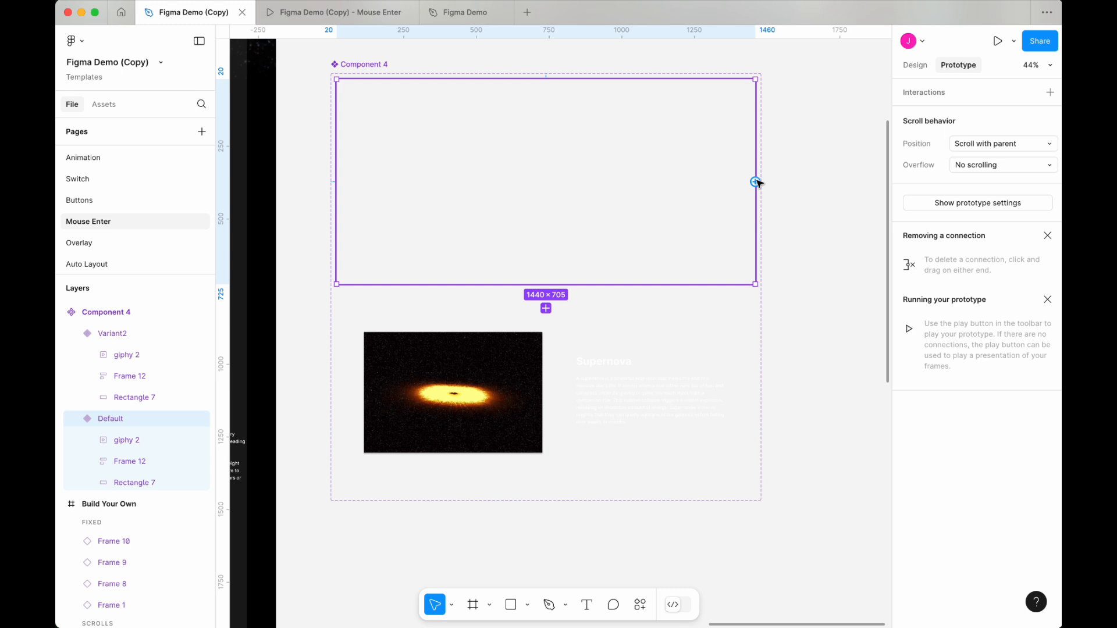
left_click_drag(756, 182, 553, 315)
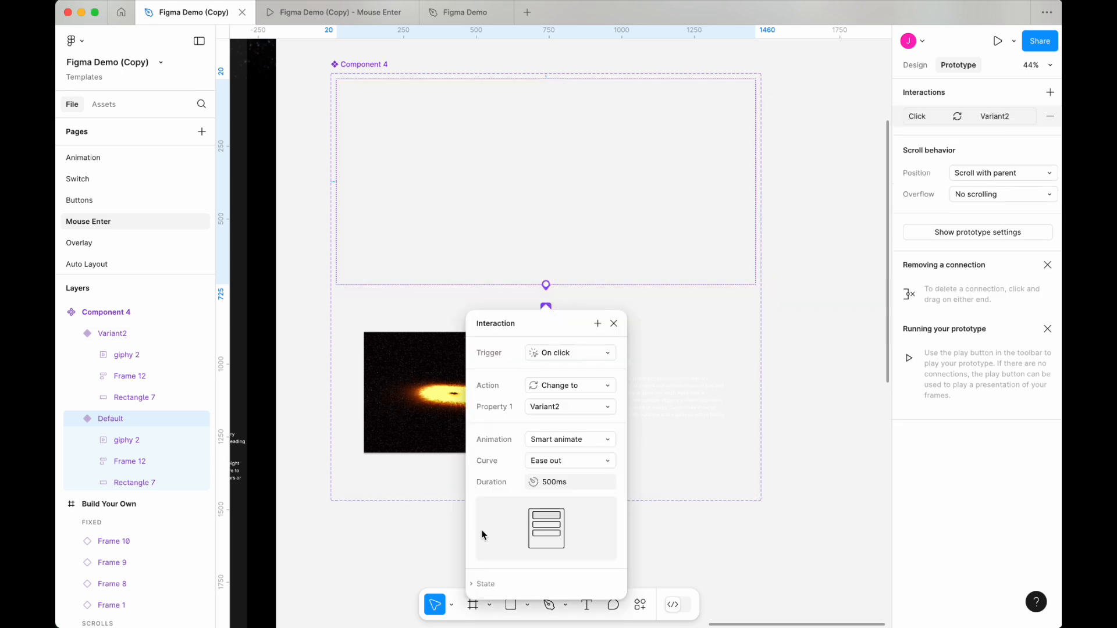
left_click(565, 357)
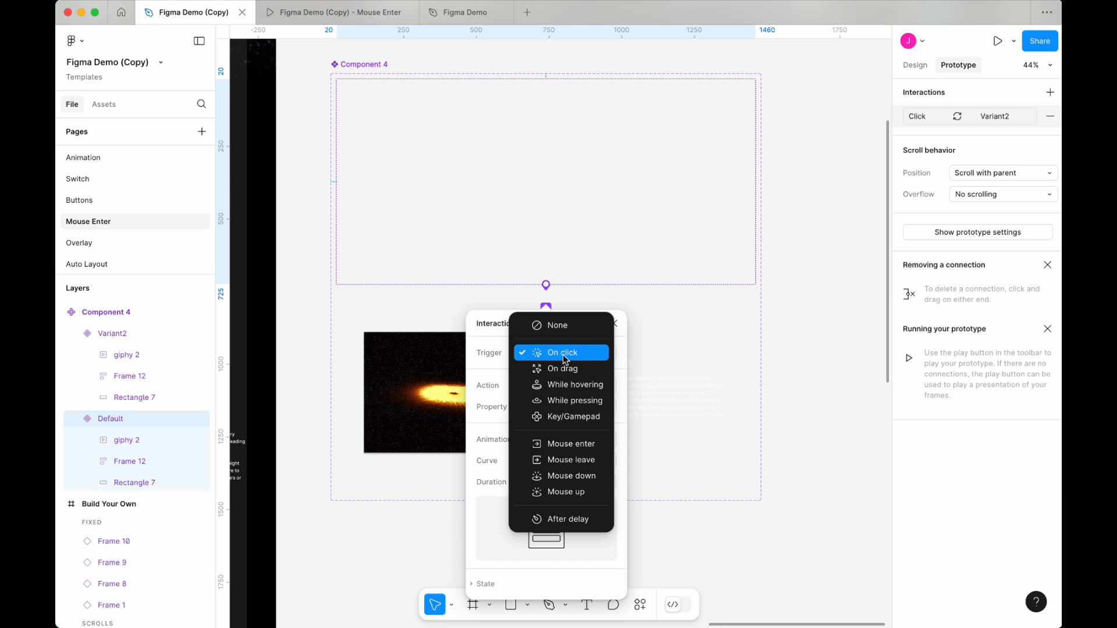
left_click(570, 446)
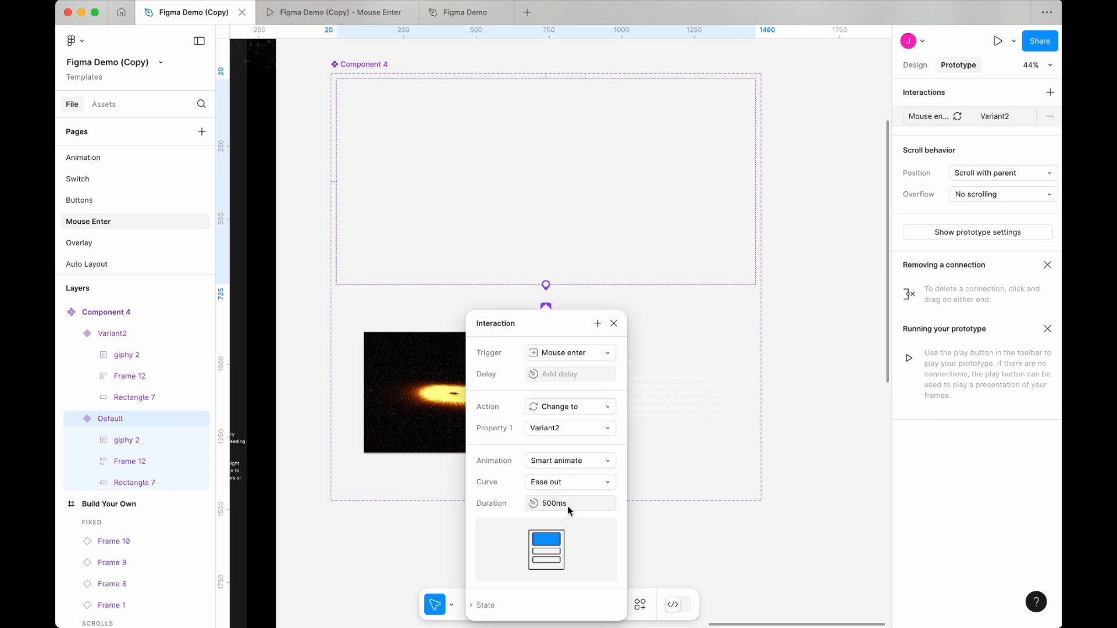
left_click(700, 339)
Step: Connect Variant2 back to the Default variant with a Mouse leave trigger
scroll(576, 288, "up", 5)
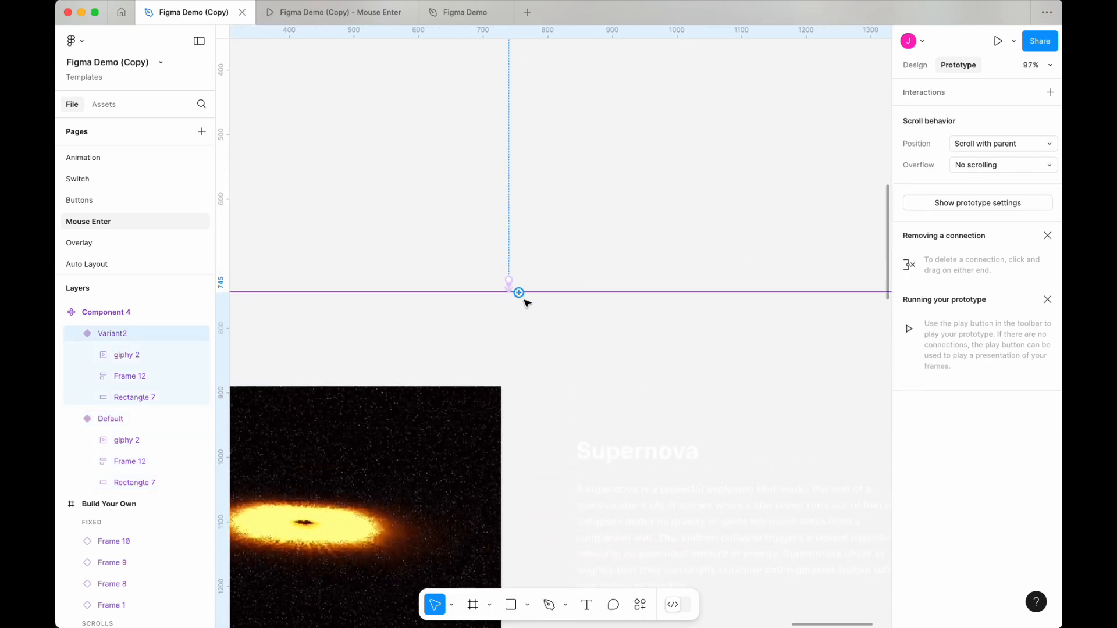
scroll(524, 300, "down", 5)
scroll(525, 298, "up", 3)
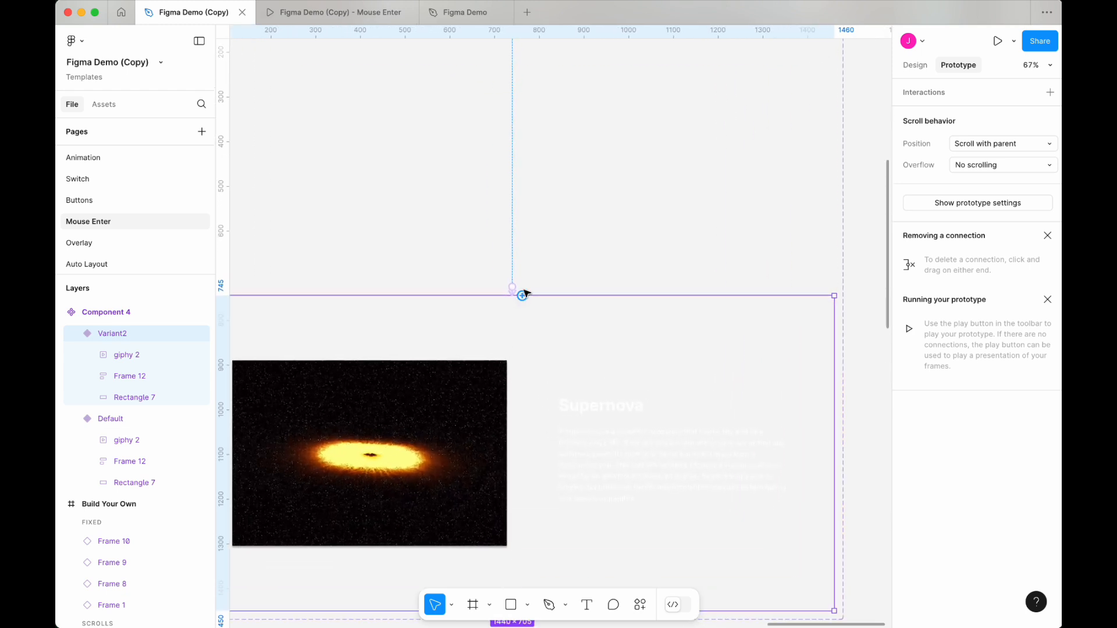
left_click_drag(523, 296, 576, 273)
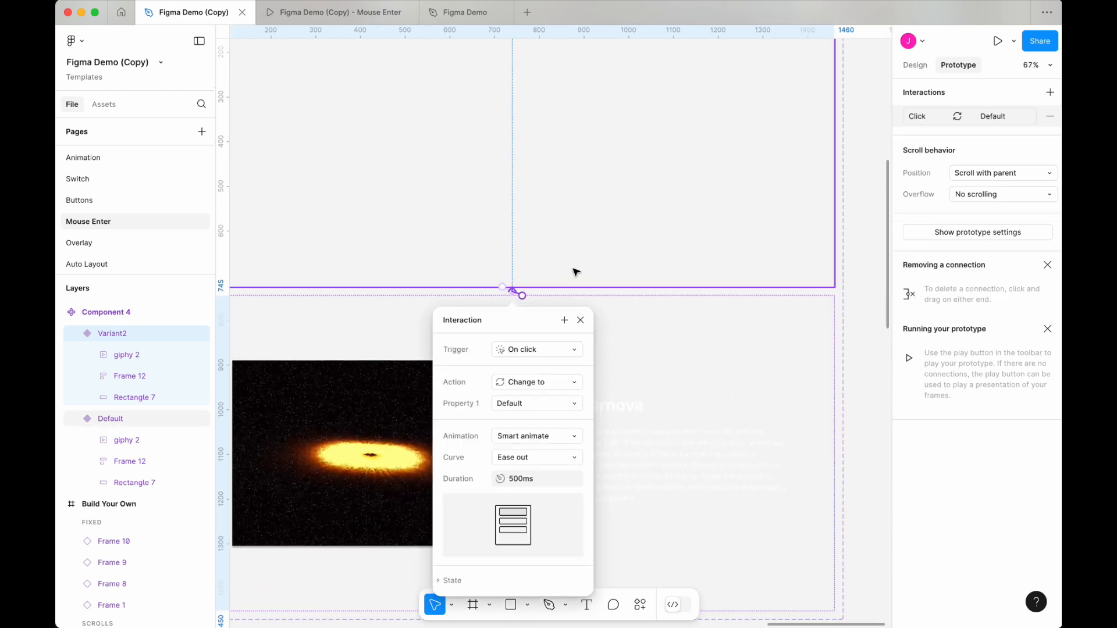
left_click(525, 349)
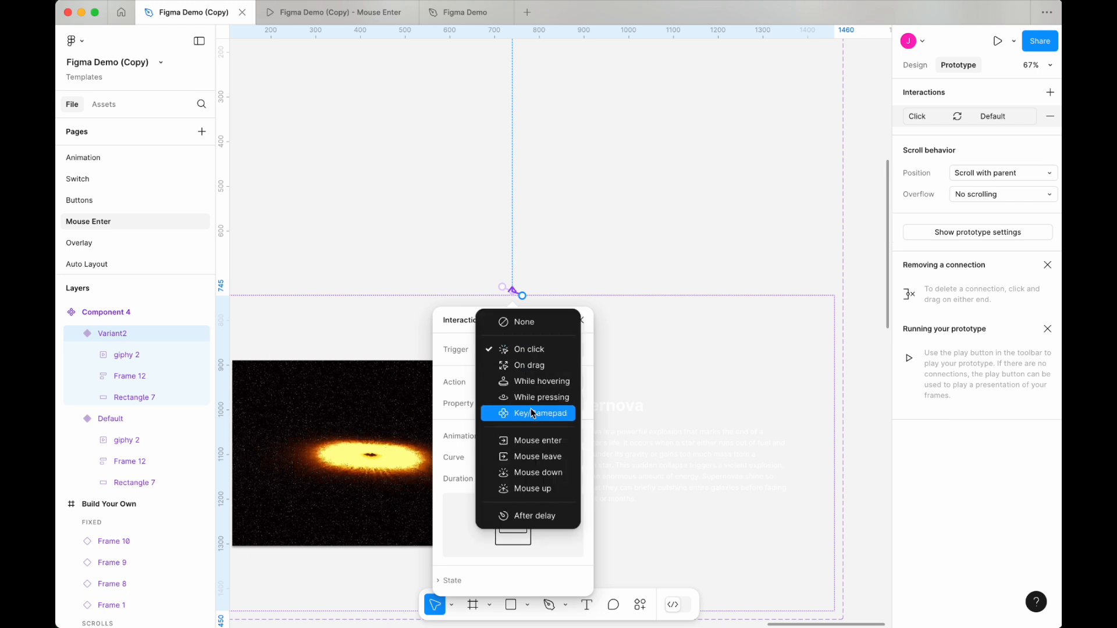
left_click(532, 456)
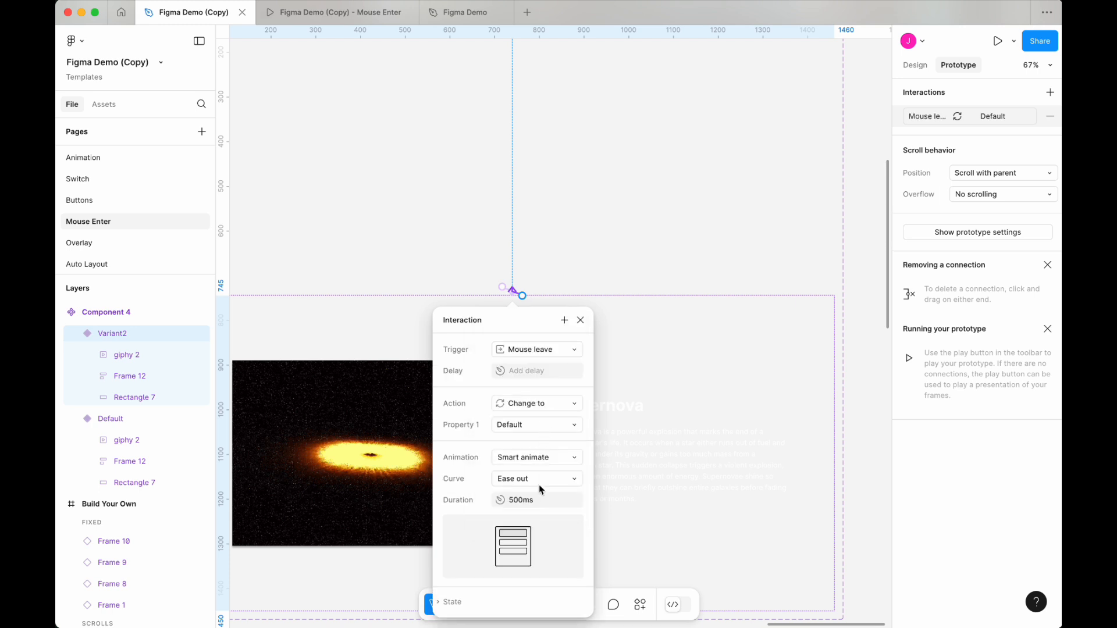
left_click(666, 329)
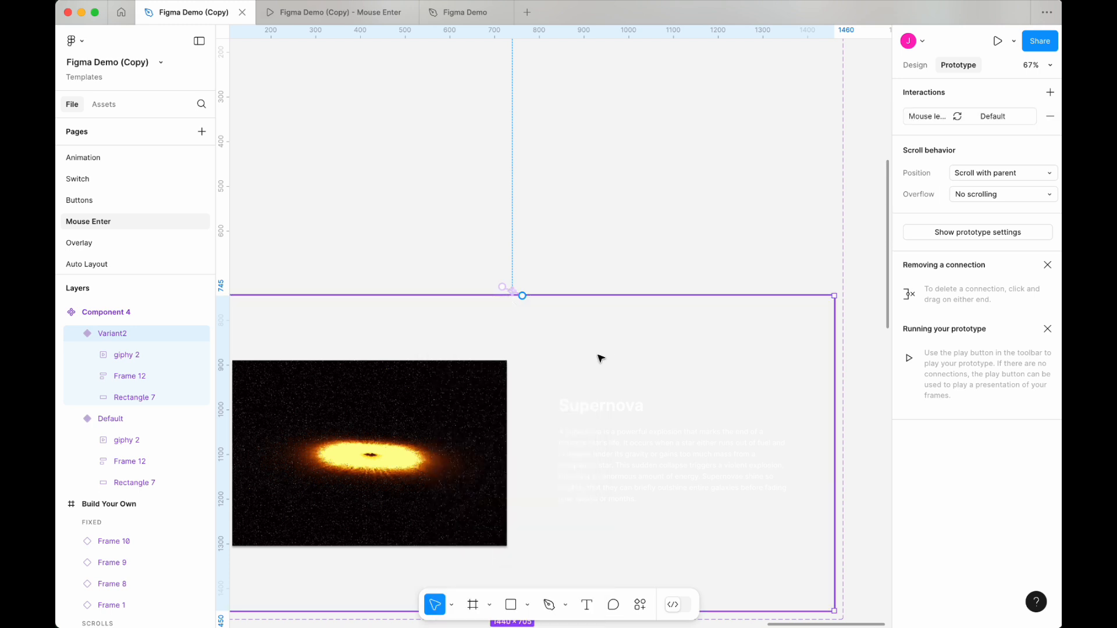
Step: Move the Component 4 instance inside the Build Your Own frame down below the hero section
scroll(661, 342, "down", 5)
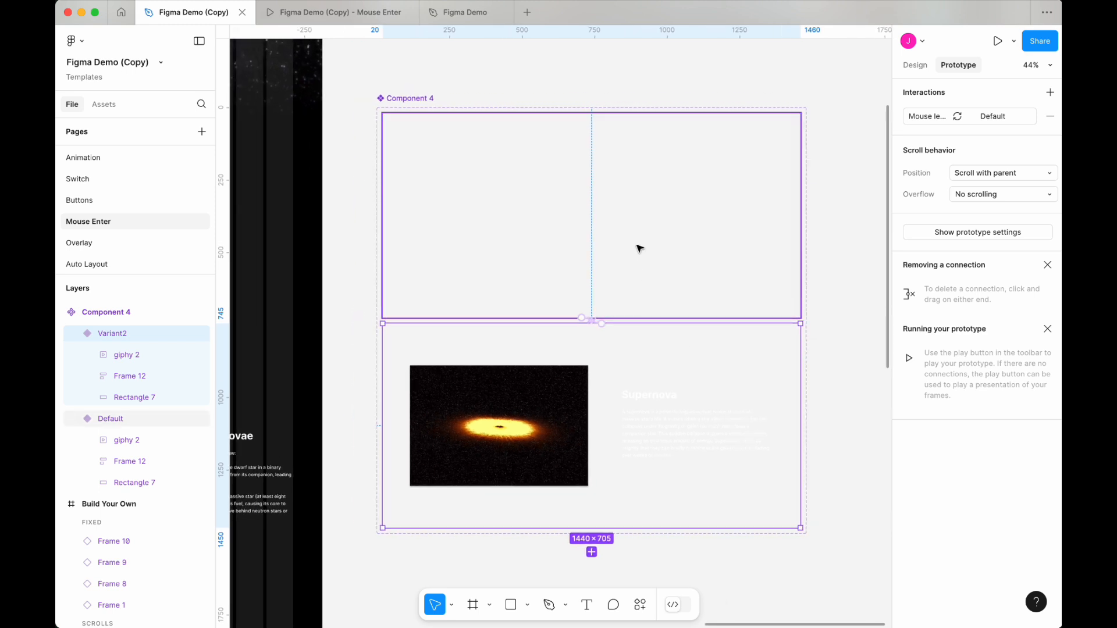
left_click(640, 244)
scroll(801, 265, "down", 3)
scroll(803, 268, "left", 4)
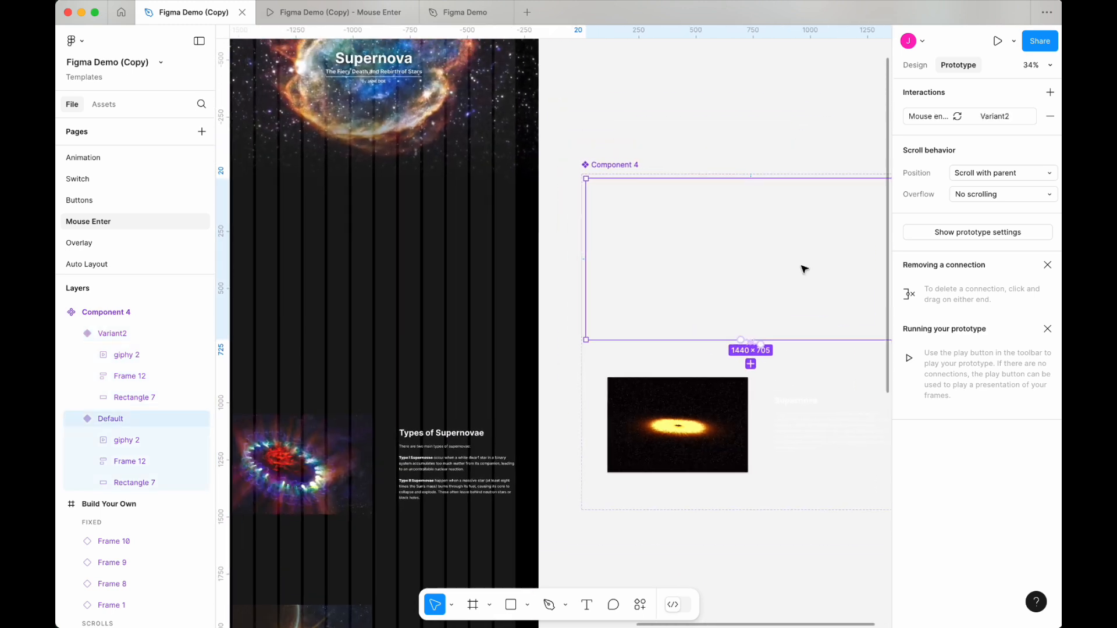
scroll(803, 267, "up", 2)
left_click(346, 55)
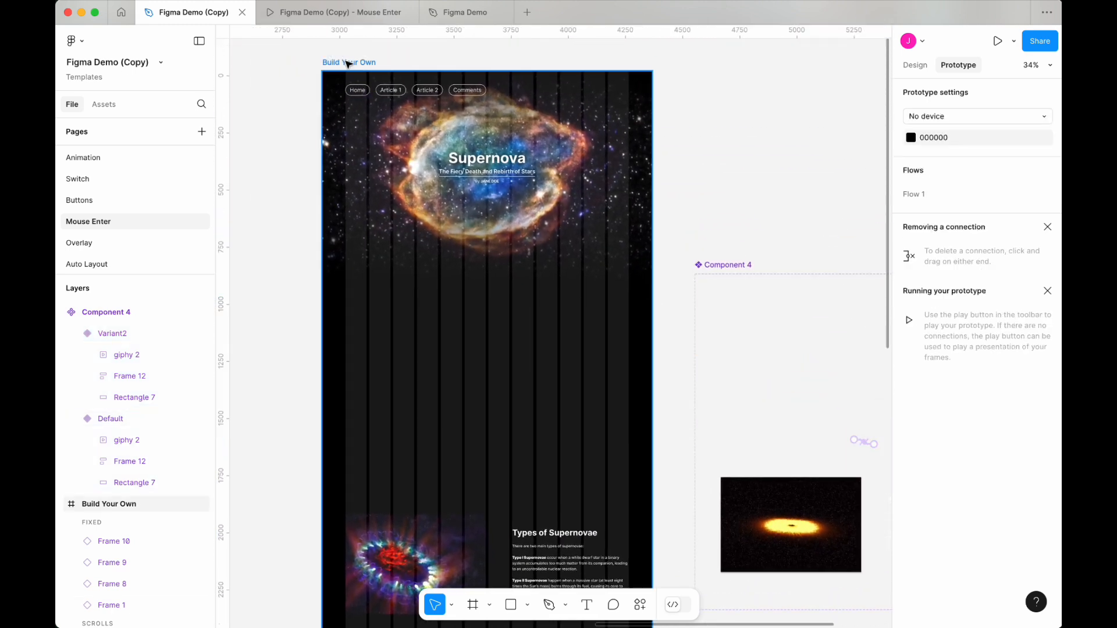
left_click(349, 62)
left_click(426, 199)
left_click_drag(412, 217, 408, 420)
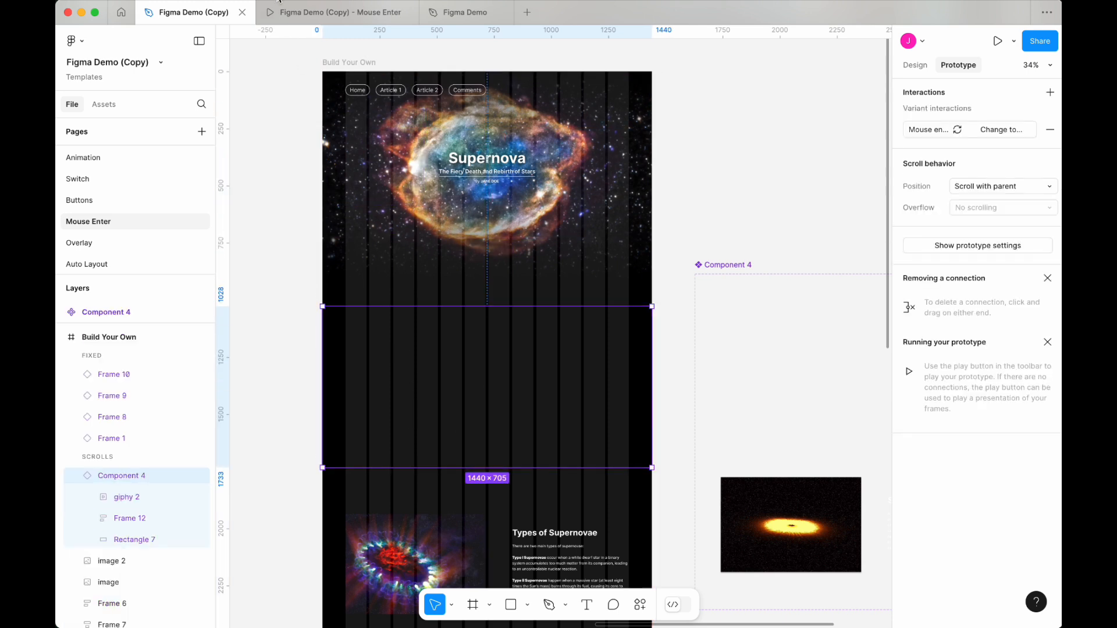
Step: Present the Build Your Own frame and scroll through the page to test the Supernova hover section
left_click(347, 62)
left_click(998, 41)
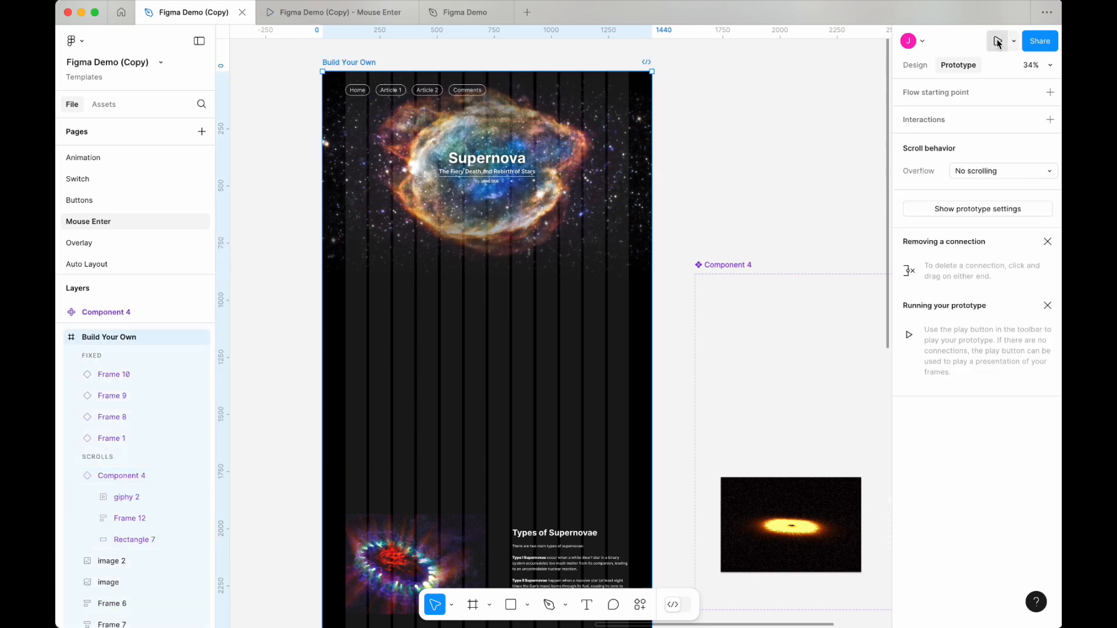
scroll(655, 300, "up", 1)
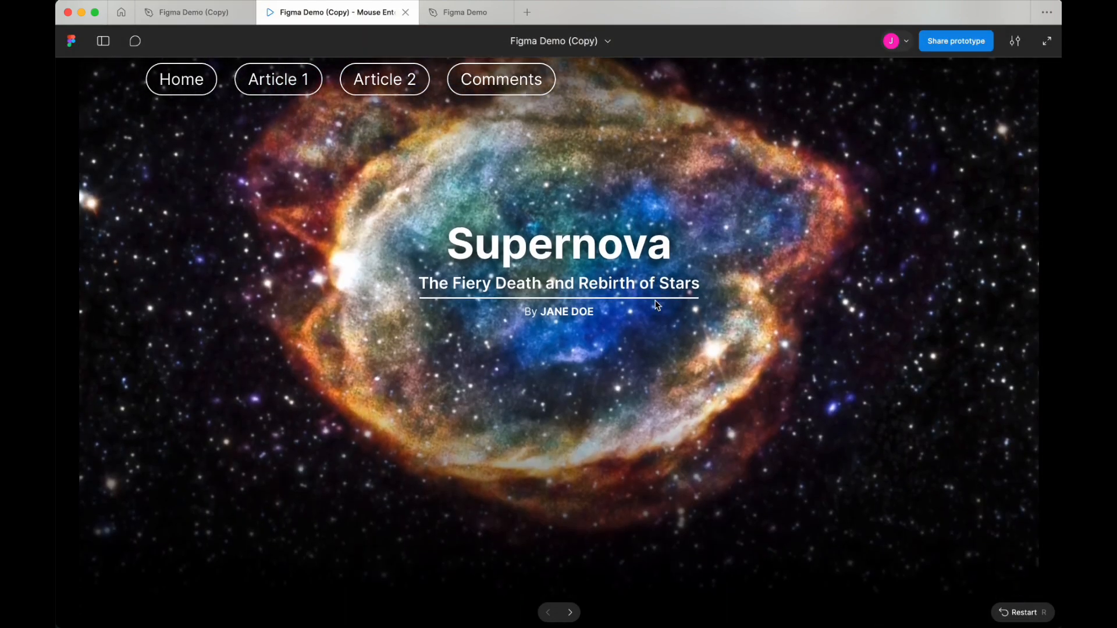
scroll(656, 301, "down", 7)
scroll(658, 305, "down", 5)
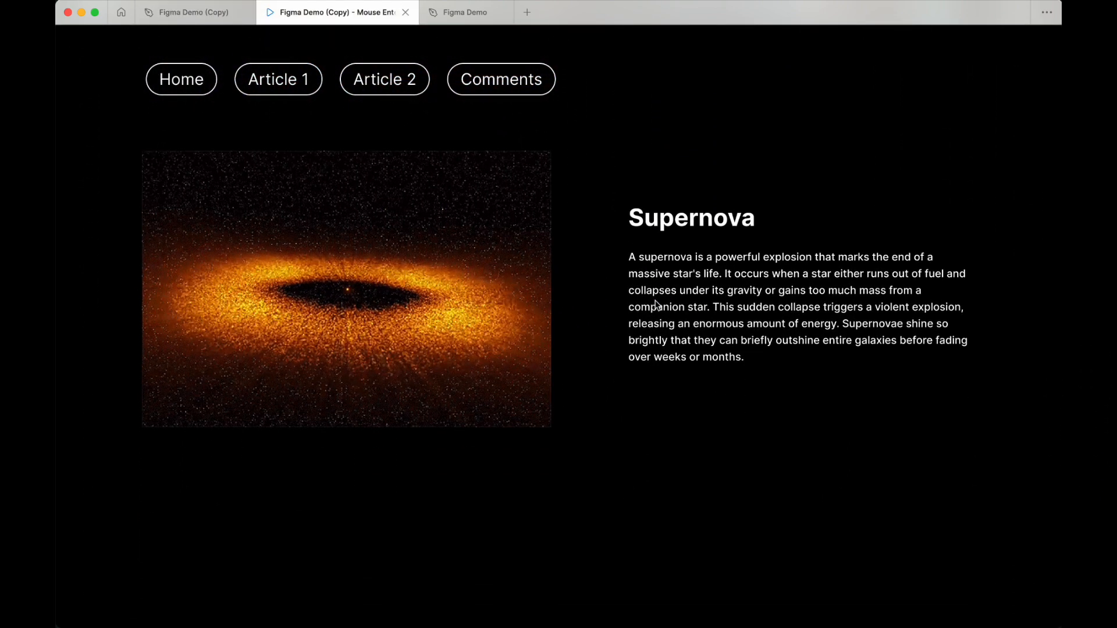
scroll(584, 227, "up", 5)
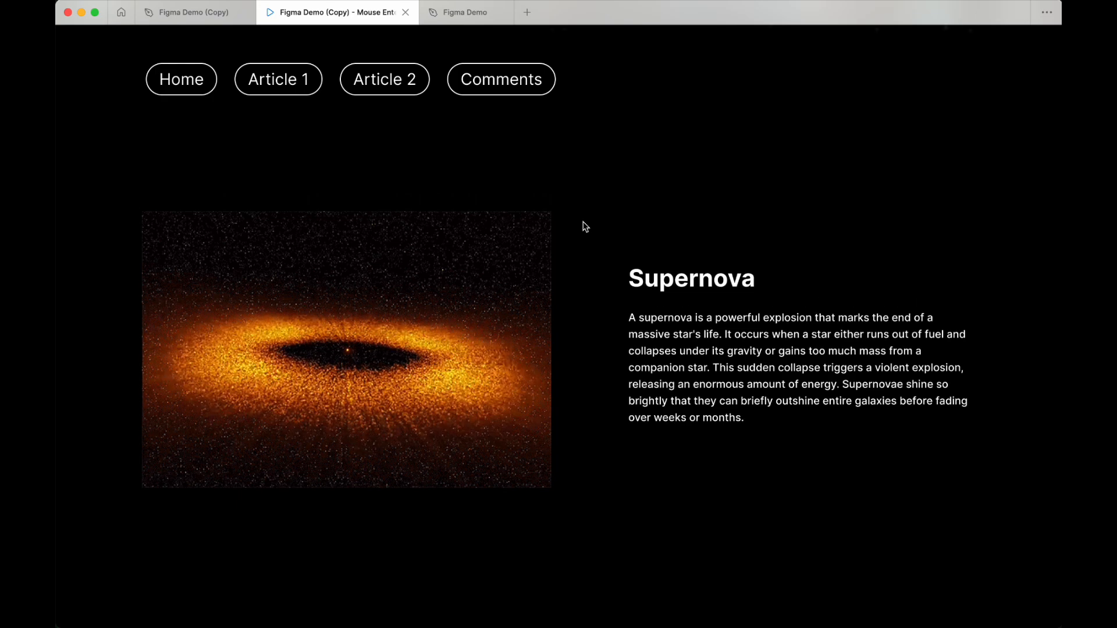
scroll(599, 344, "down", 5)
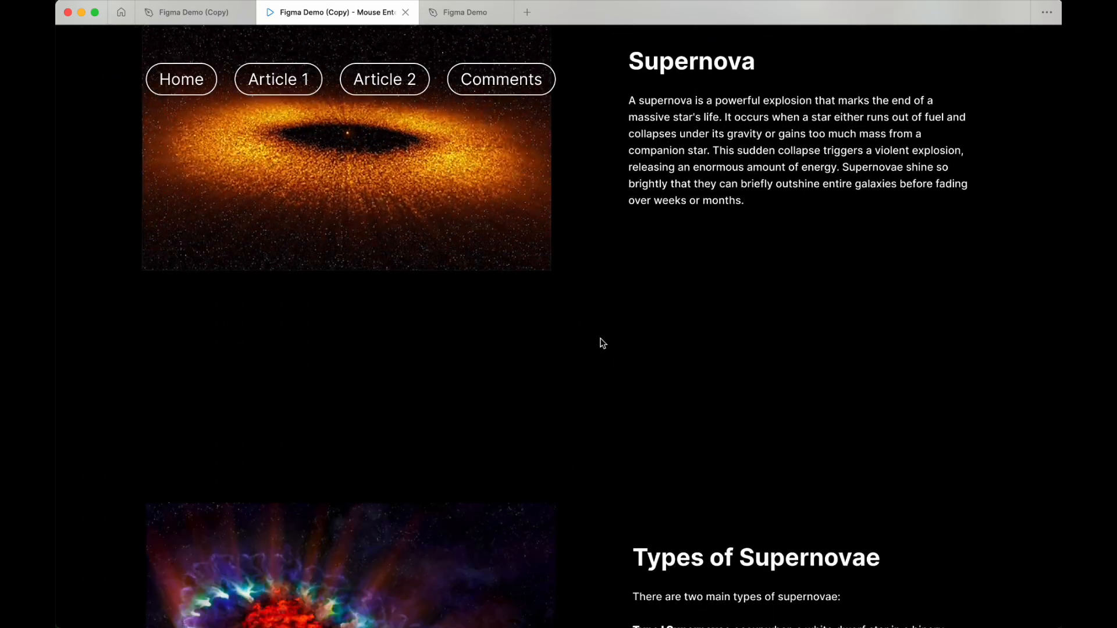
scroll(603, 344, "up", 1)
scroll(603, 344, "up", 5)
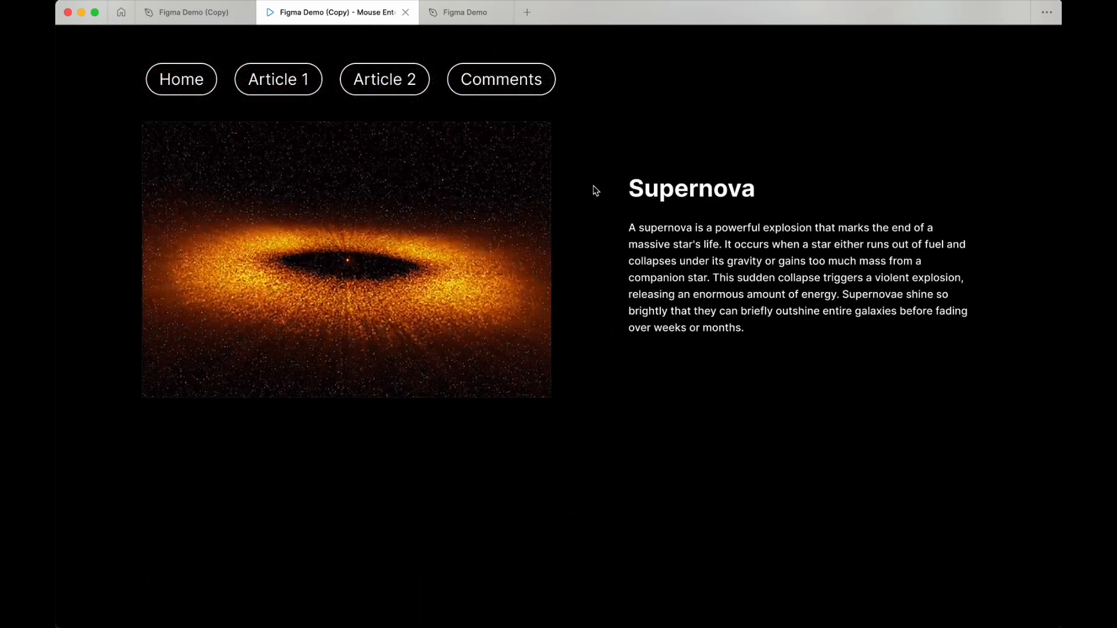